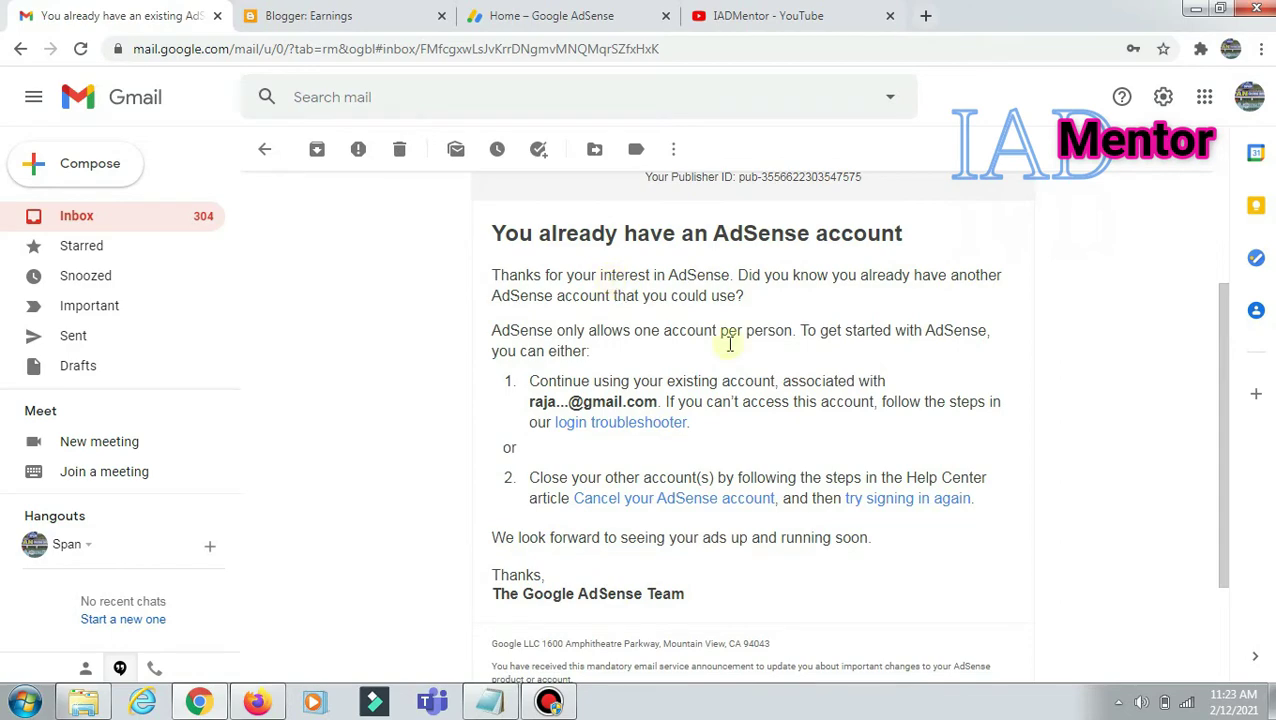
Step: Switch from the AdSense email in Gmail to the blog's Blogger Earnings page
left_click(341, 17)
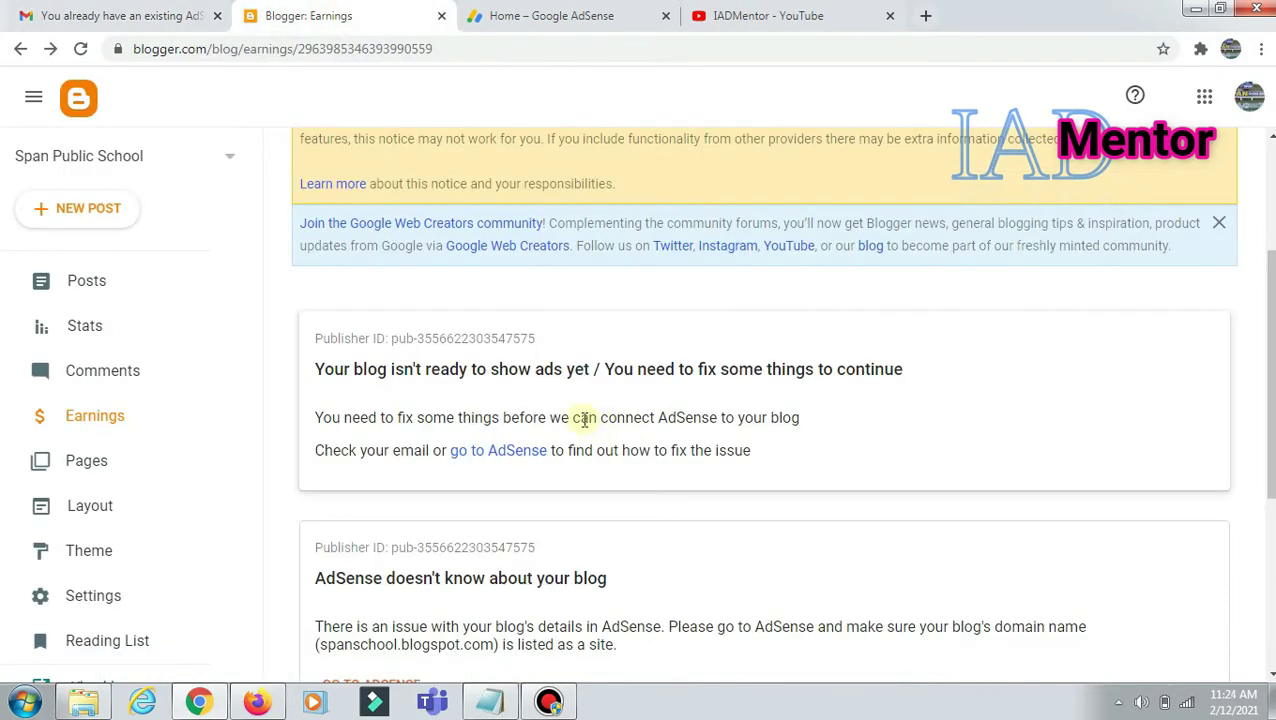
Step: Check what the AdSense tab says needs fixing, then return to Blogger Earnings
scroll(497, 438, "down", 2)
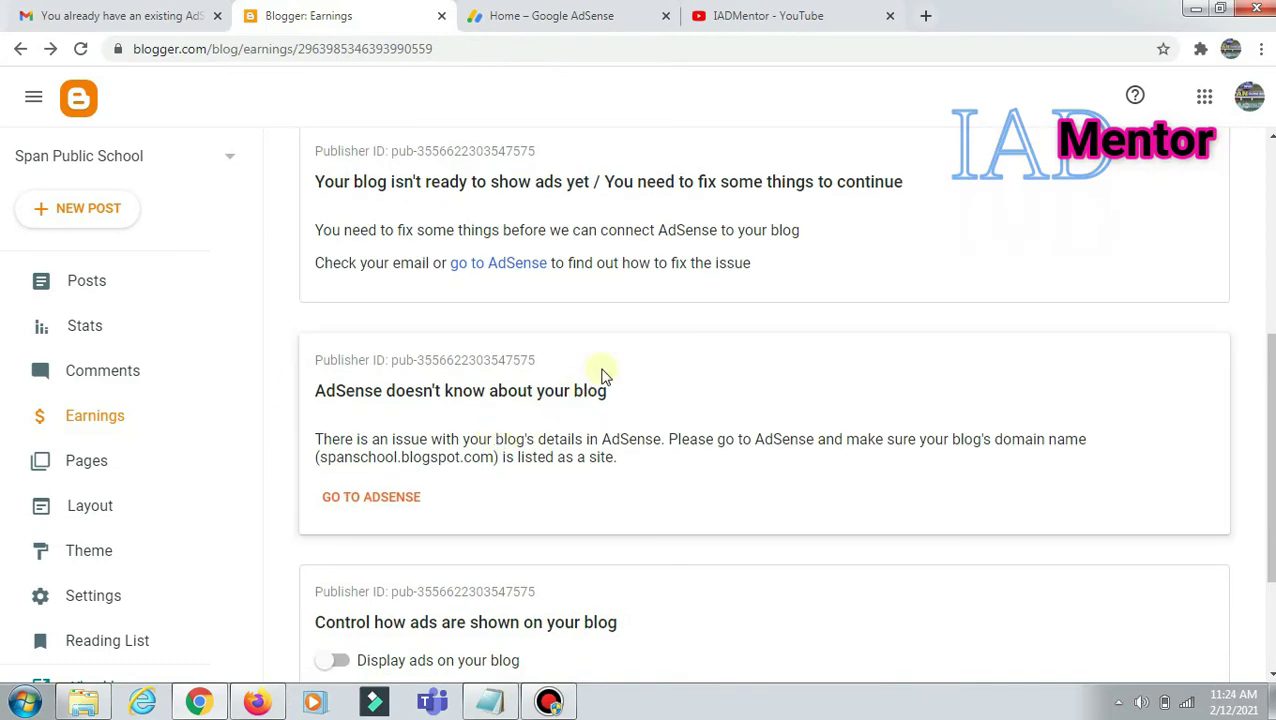
left_click(531, 12)
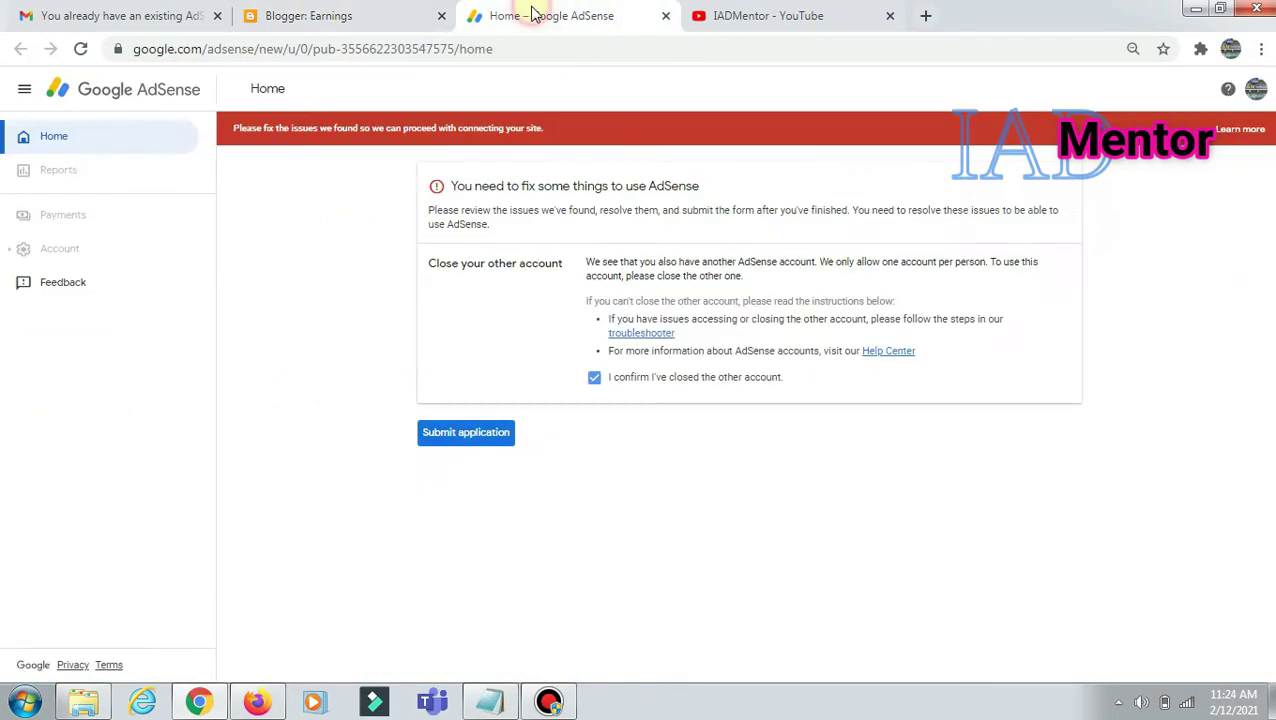
left_click(310, 16)
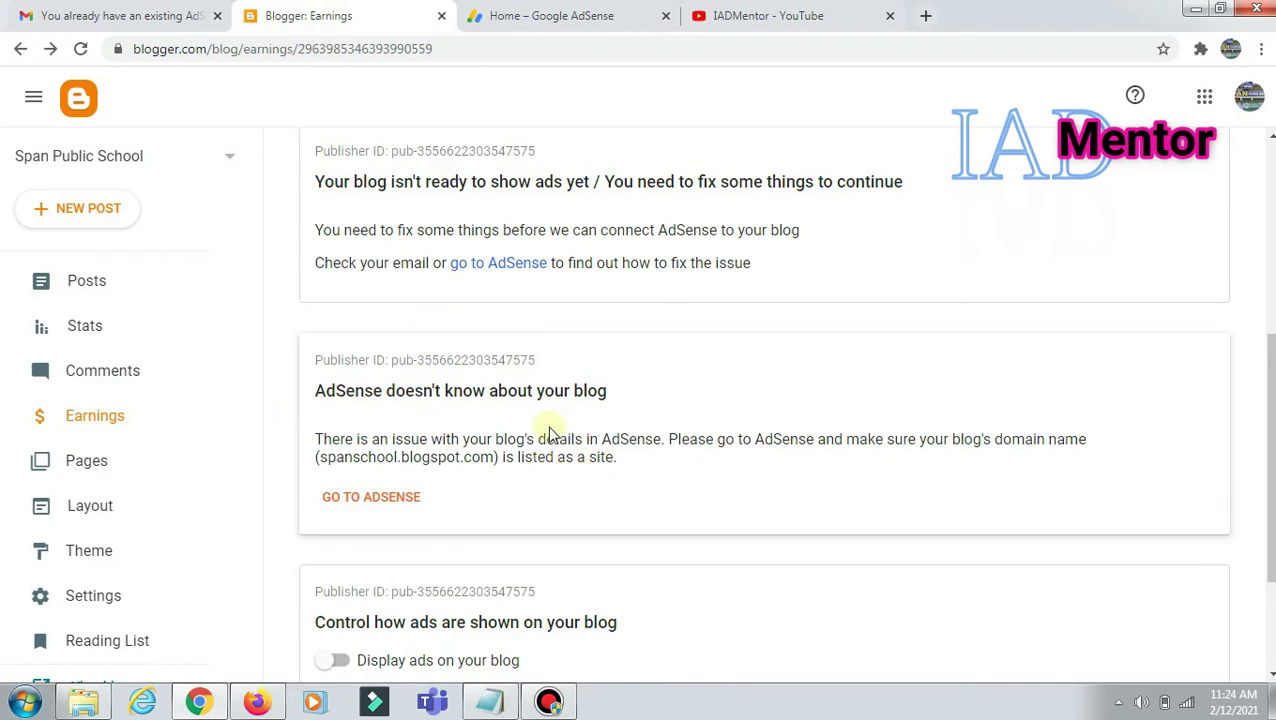
Step: Remove AdSense from the Span Public School blog and confirm the disconnection
scroll(457, 430, "down", 1)
scroll(457, 430, "down", 2)
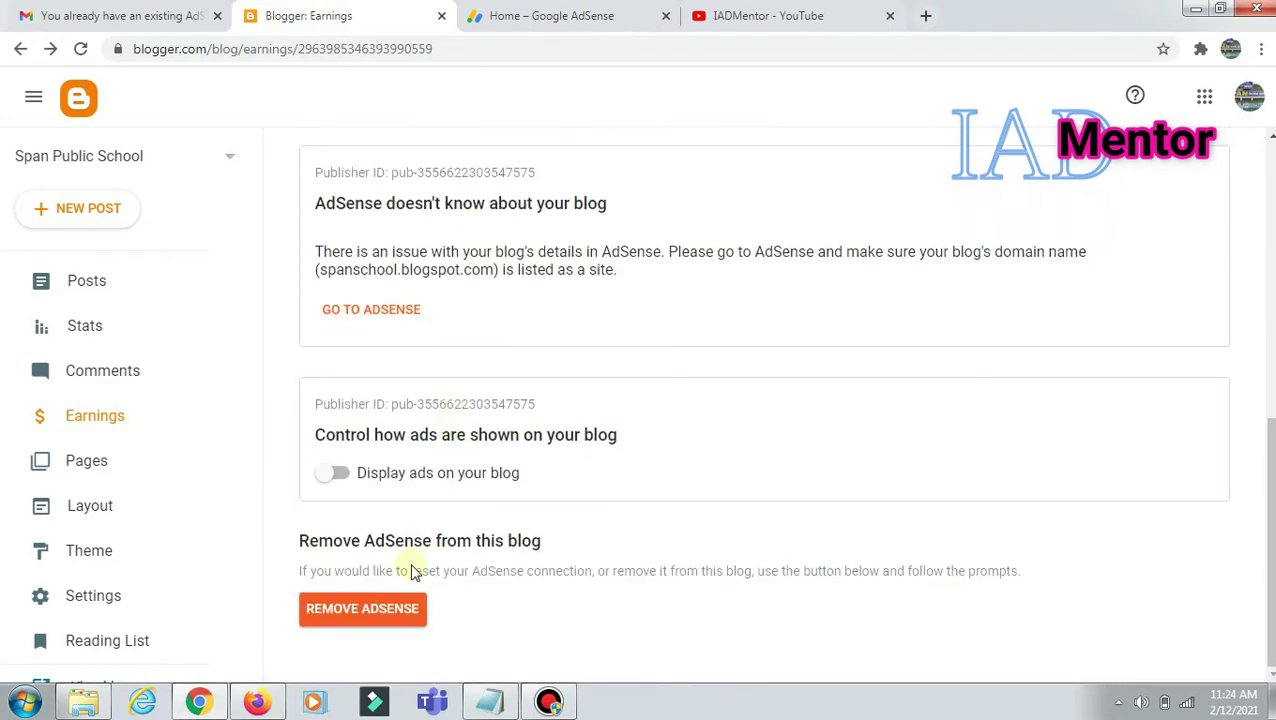
left_click(368, 621)
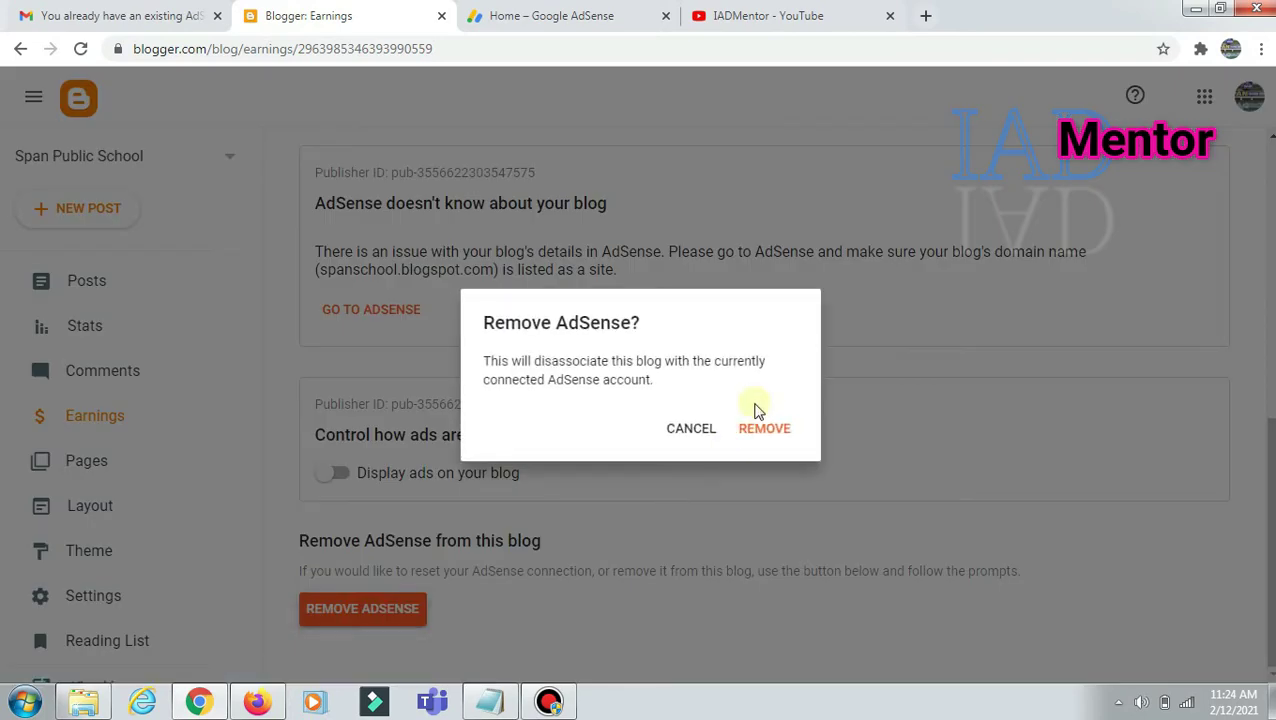
left_click(766, 430)
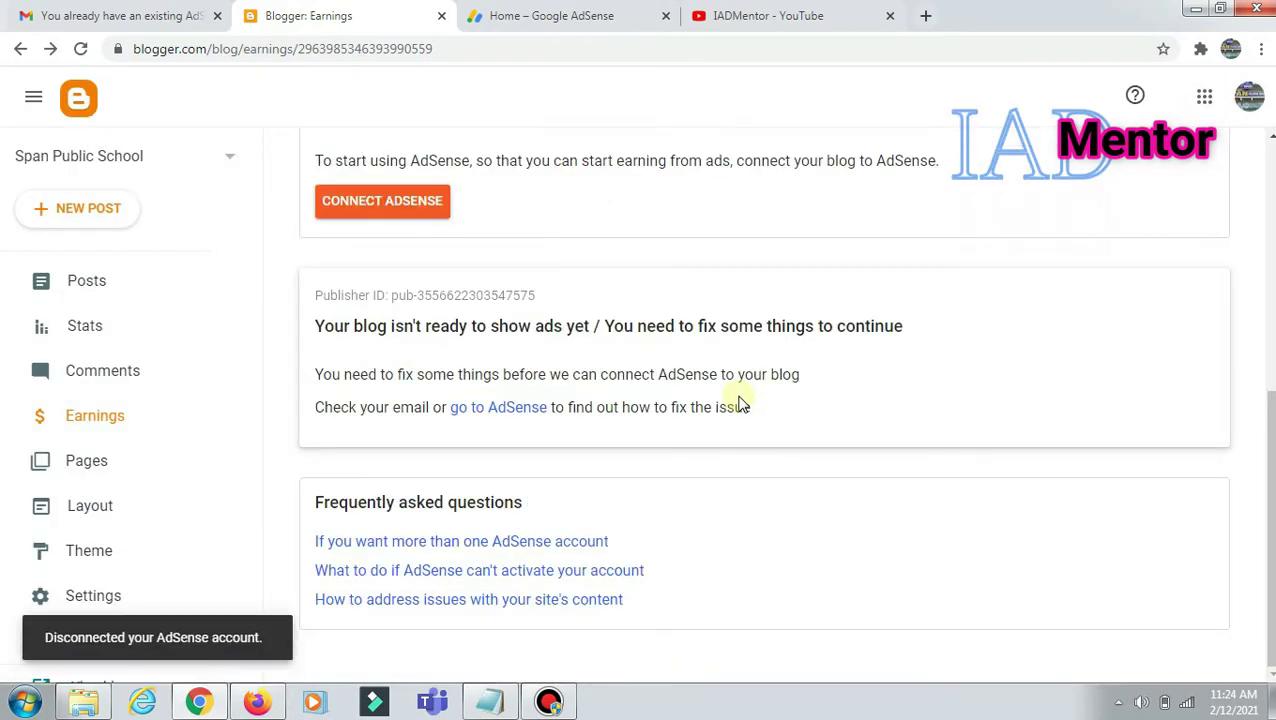
Step: Open the blog's Settings, scroll to Permissions and bring up the Invite more authors form
left_click(125, 597)
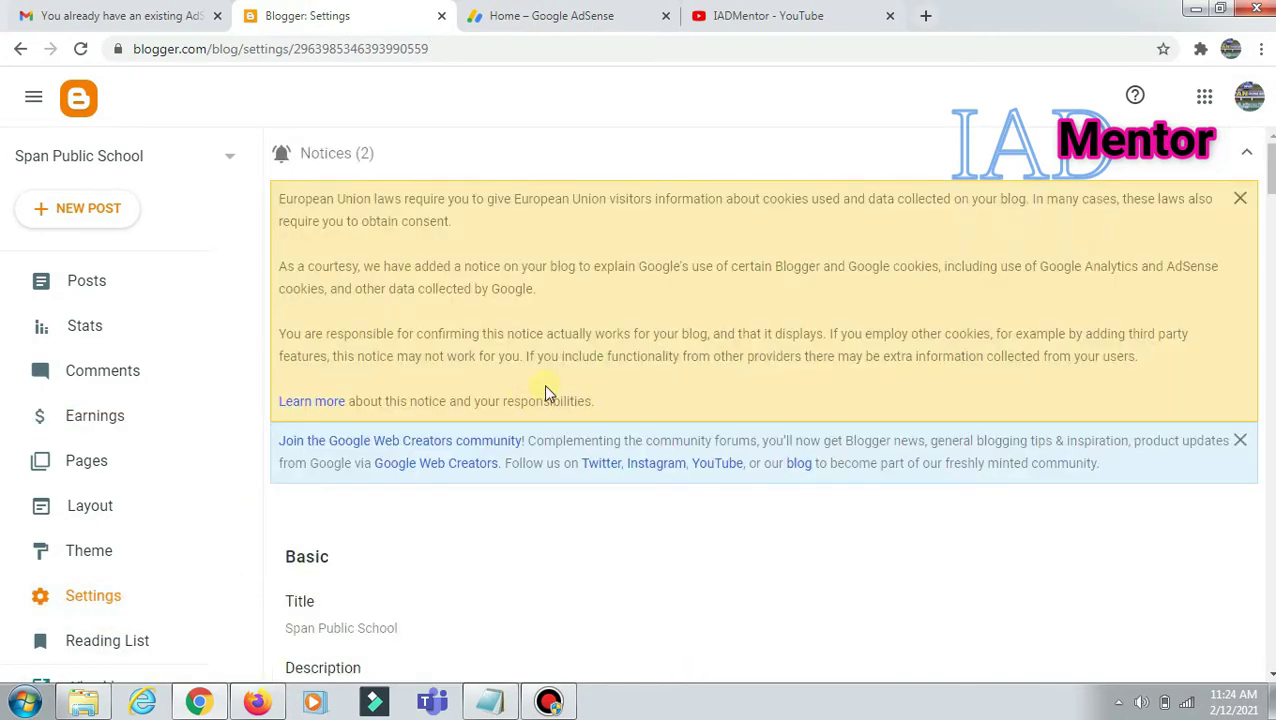
scroll(543, 386, "down", 3)
scroll(547, 392, "down", 1)
scroll(545, 394, "down", 5)
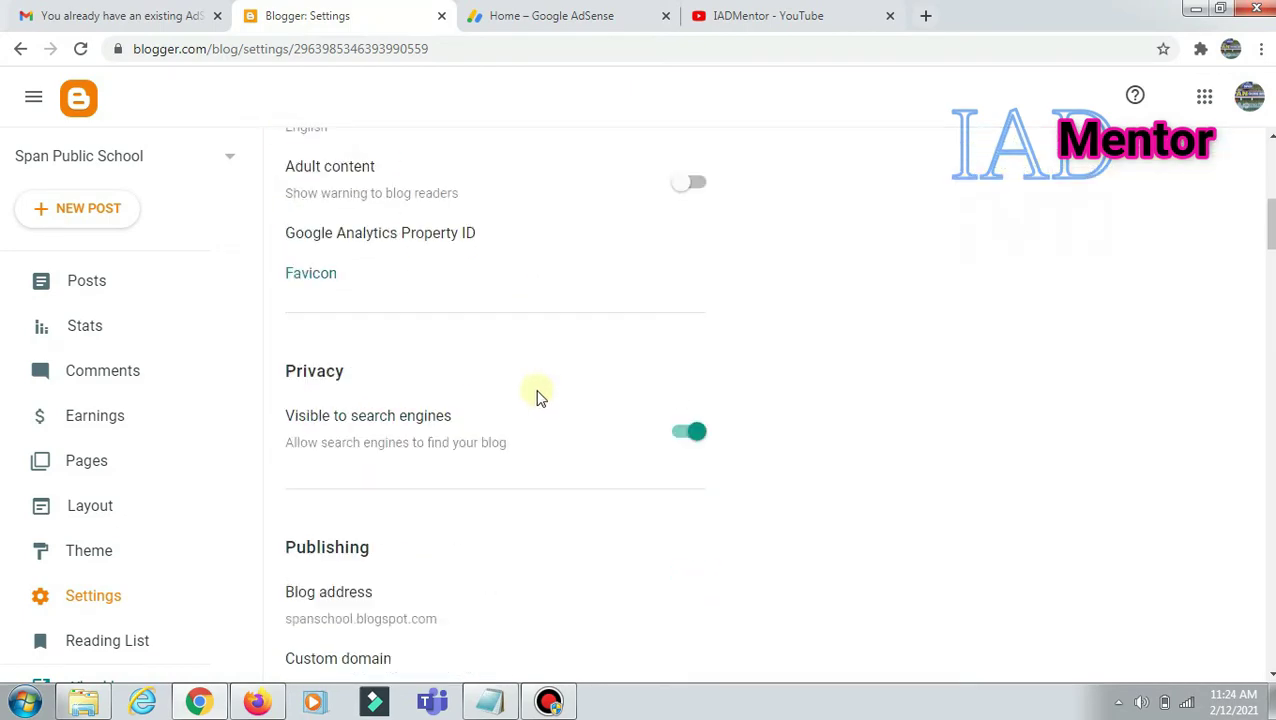
scroll(540, 397, "down", 4)
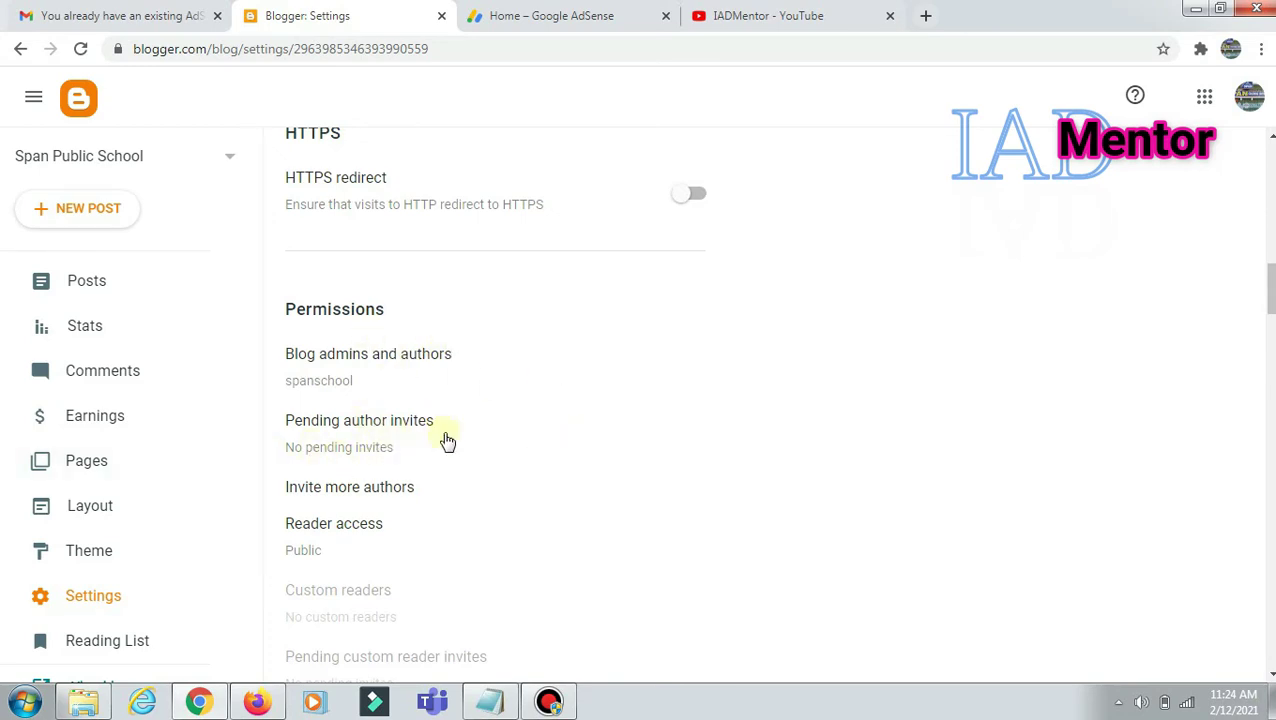
scroll(420, 490, "down", 1)
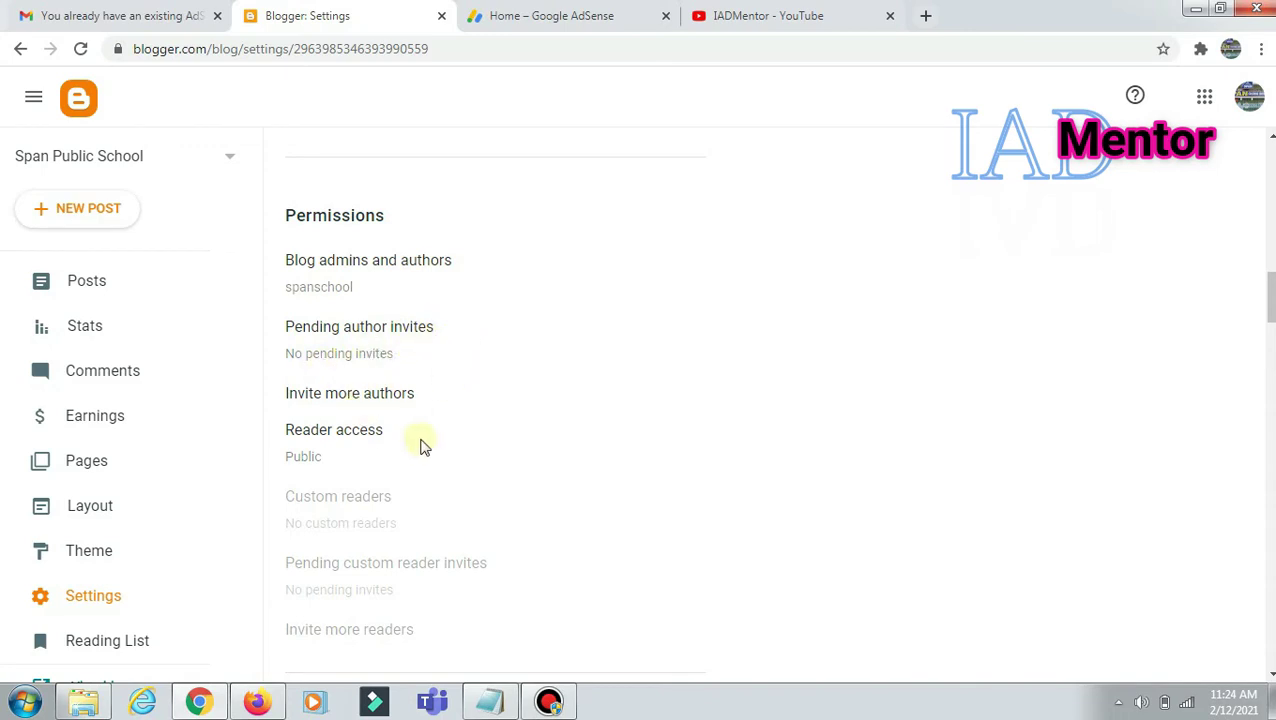
left_click(367, 396)
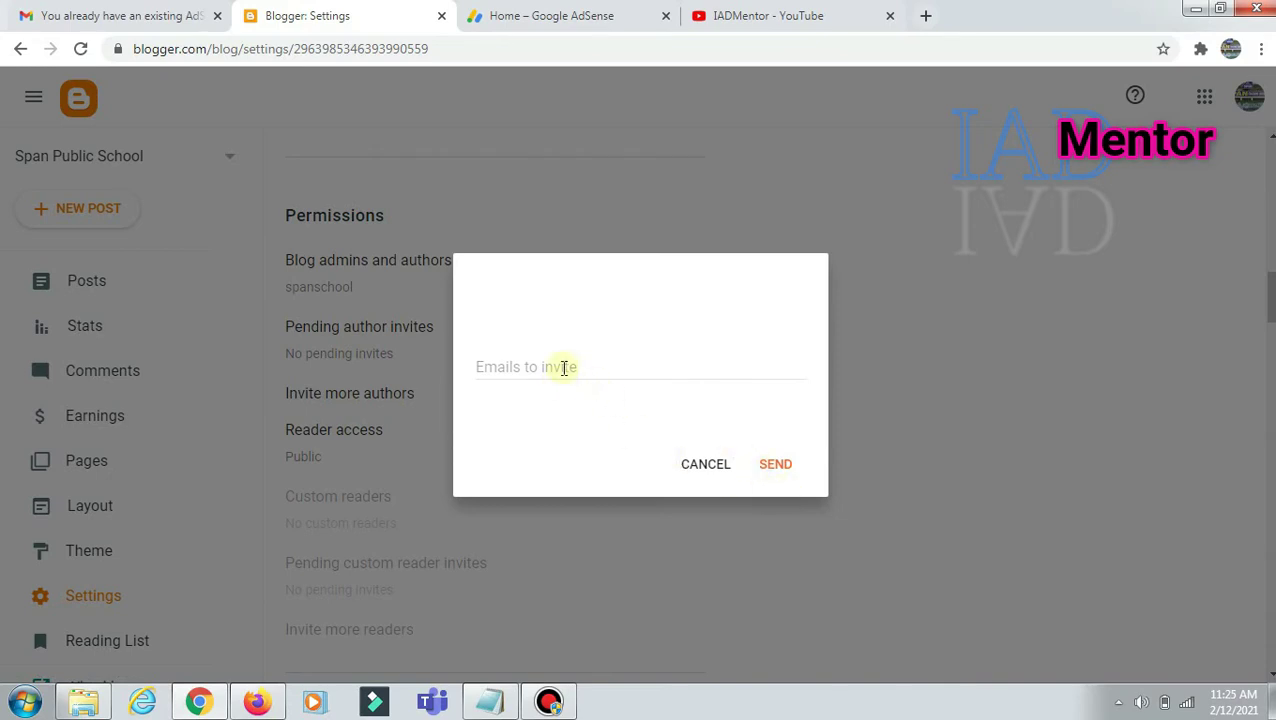
Step: Send an author invitation to the second admin account's Gmail address
left_click(564, 368)
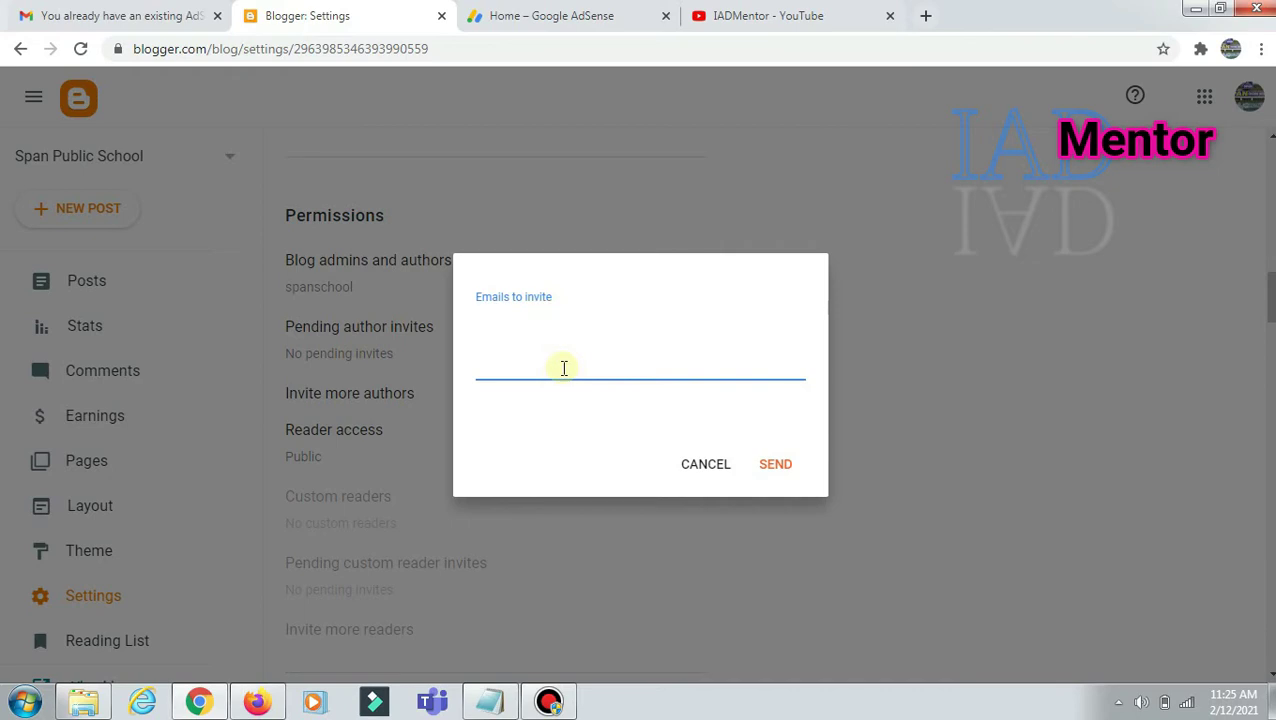
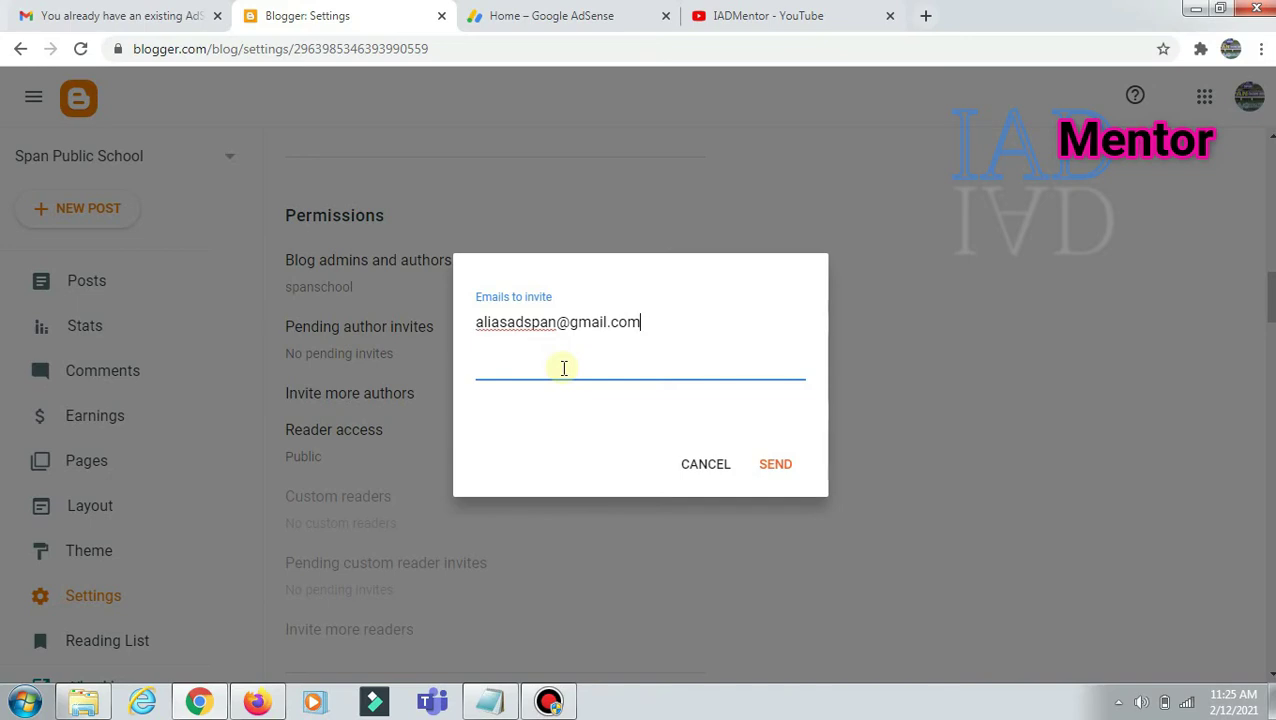
left_click(784, 465)
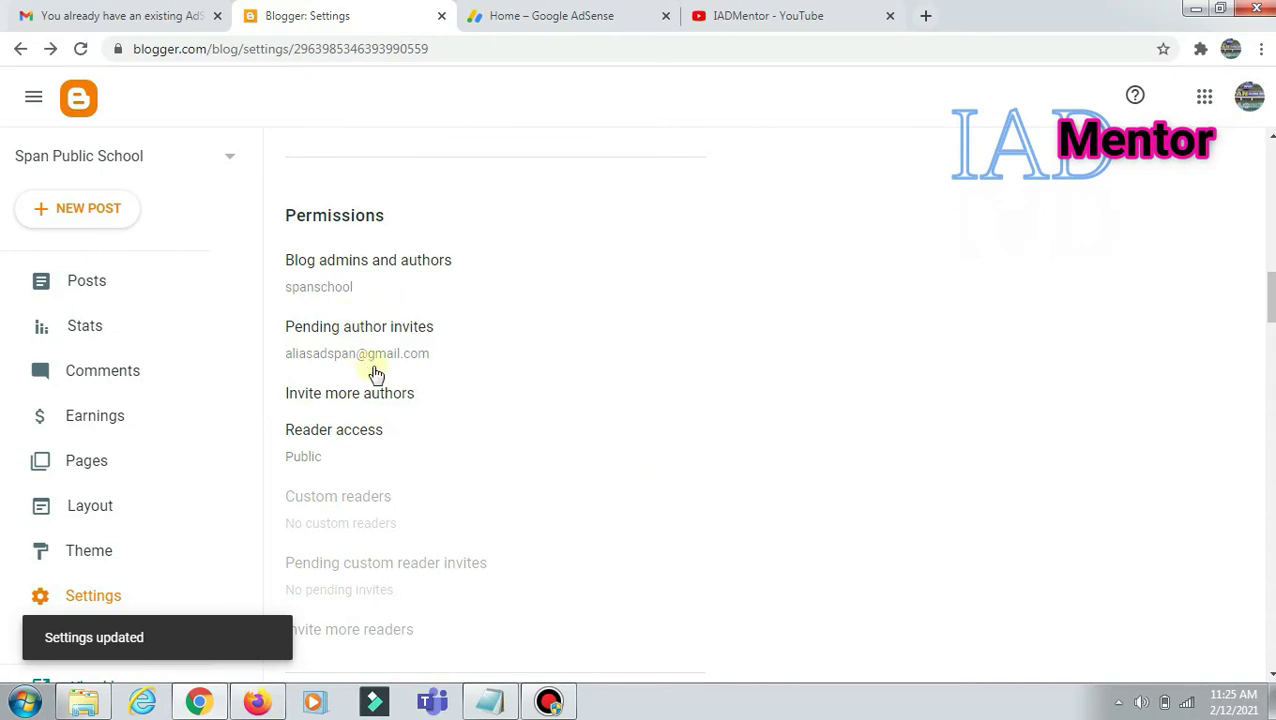
Step: In the second account's Firefox inbox, accept the Span Public School invitation email
left_click(255, 702)
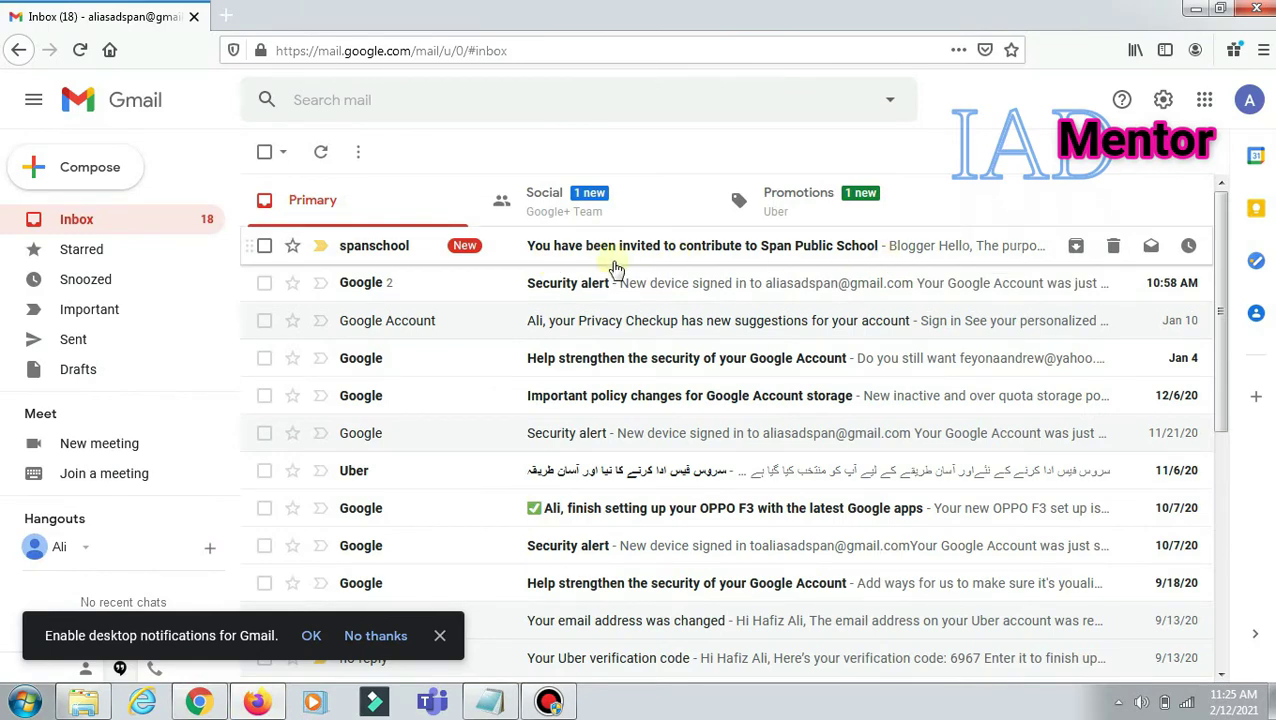
left_click(665, 252)
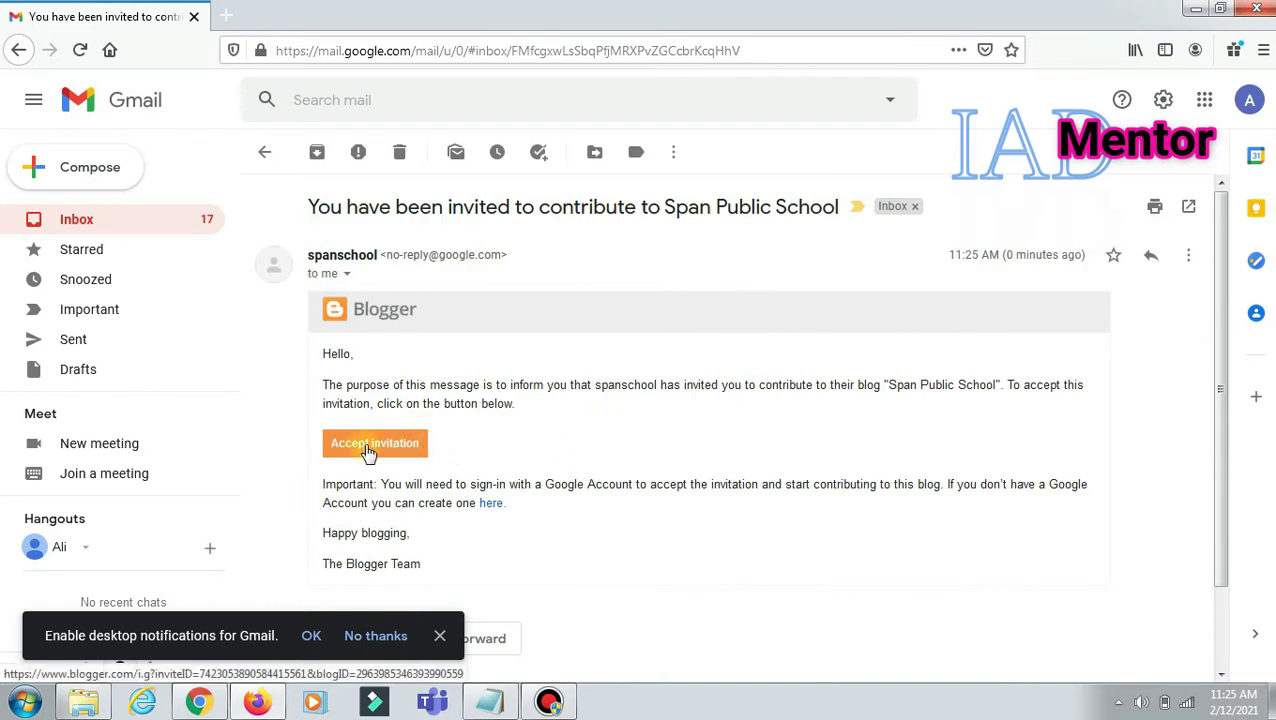
left_click(372, 448)
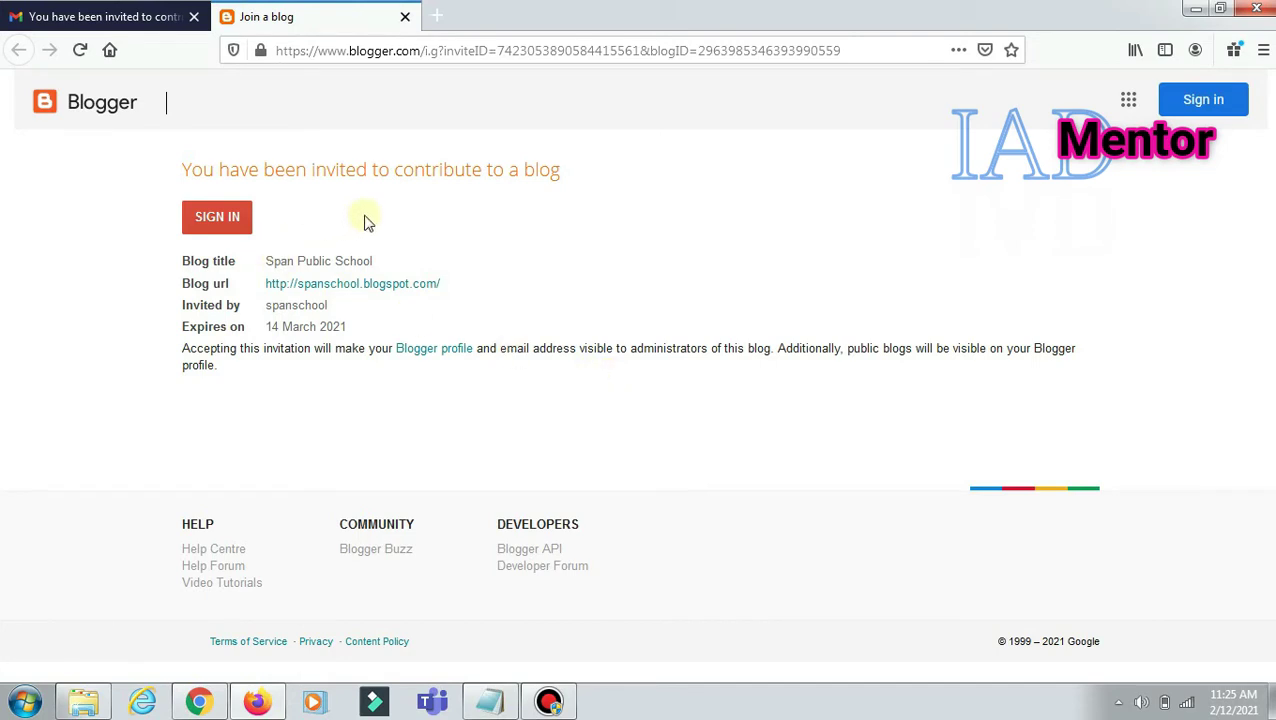
Step: Sign in to the second Google account with its password, declining Firefox's save-login prompt
left_click(219, 220)
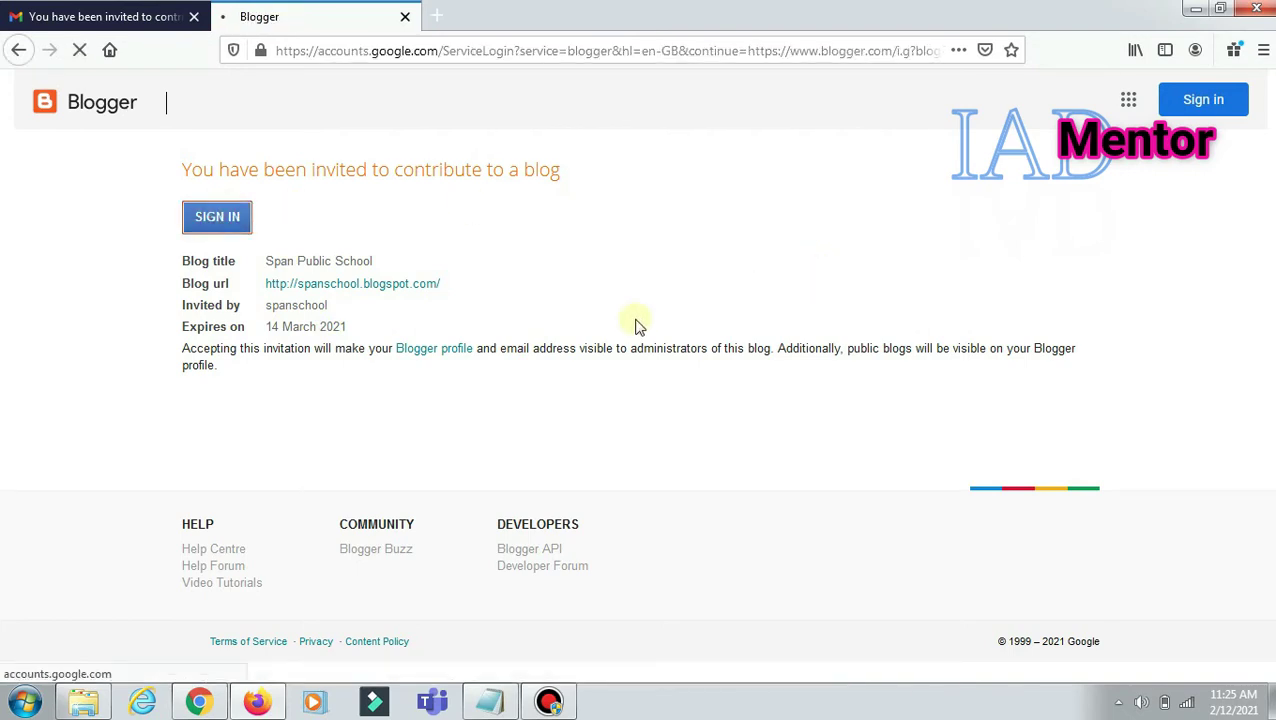
left_click(783, 398)
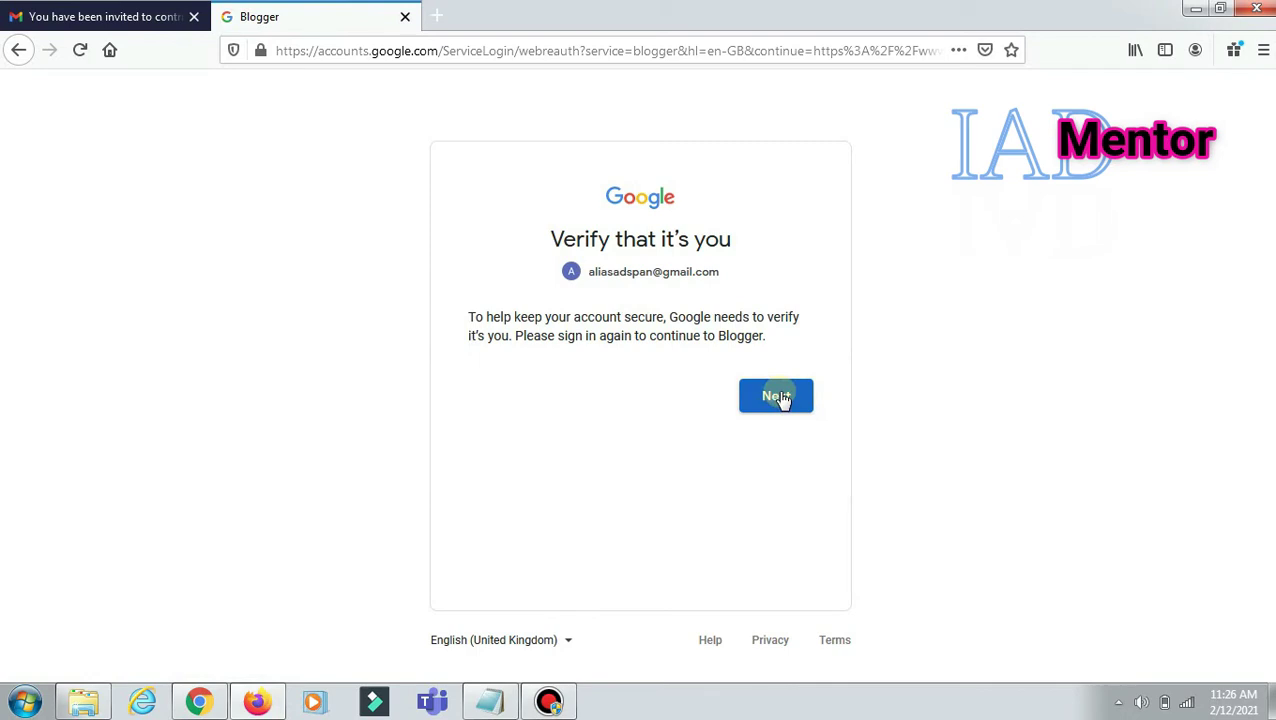
left_click(781, 397)
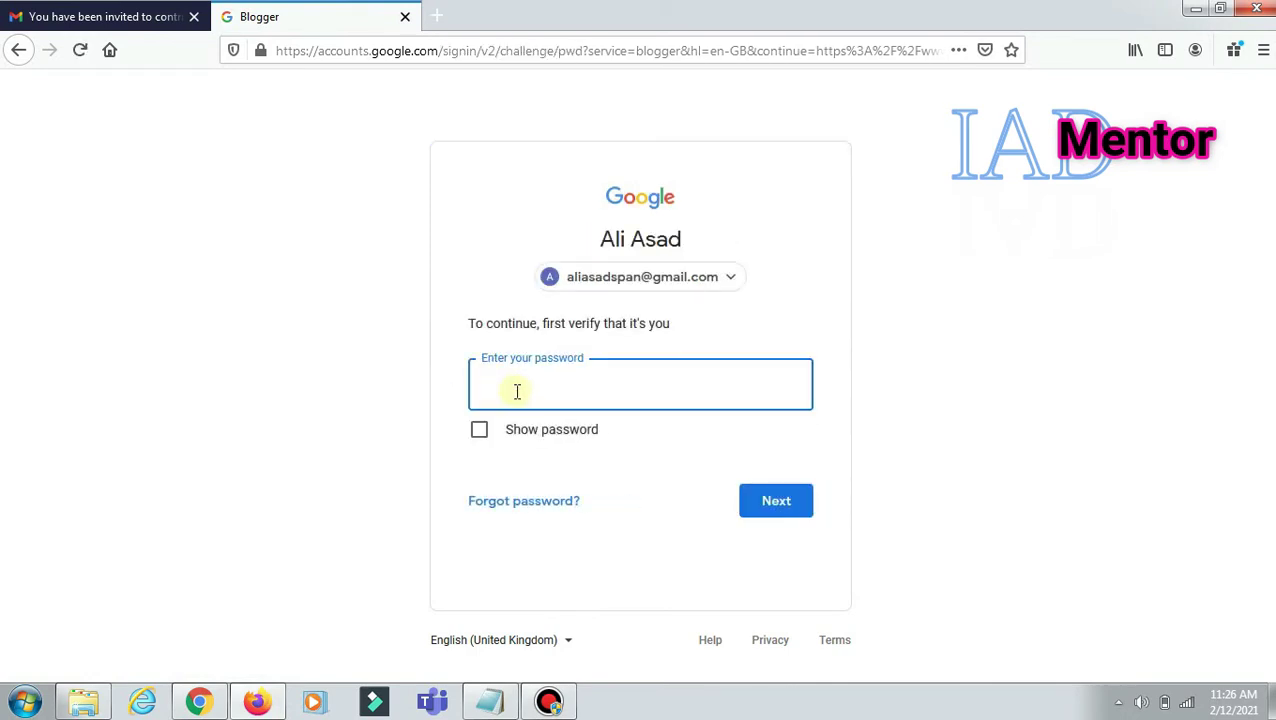
left_click(547, 391)
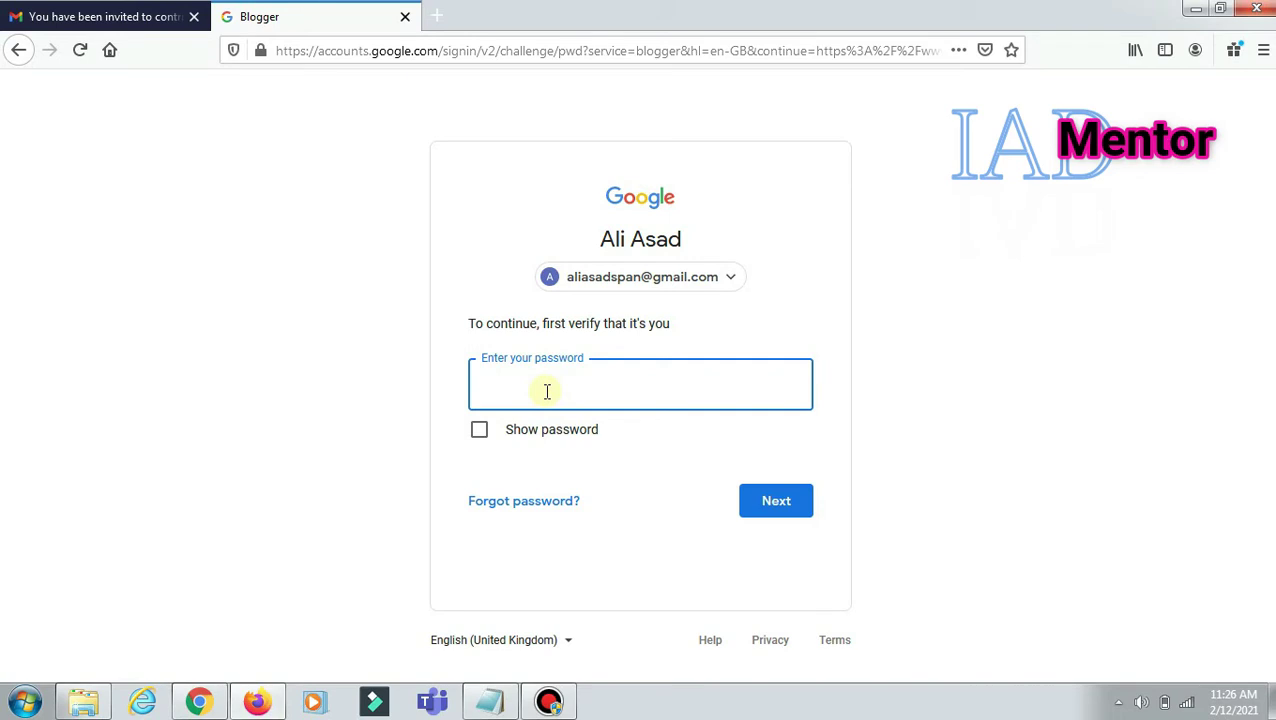
type("•")
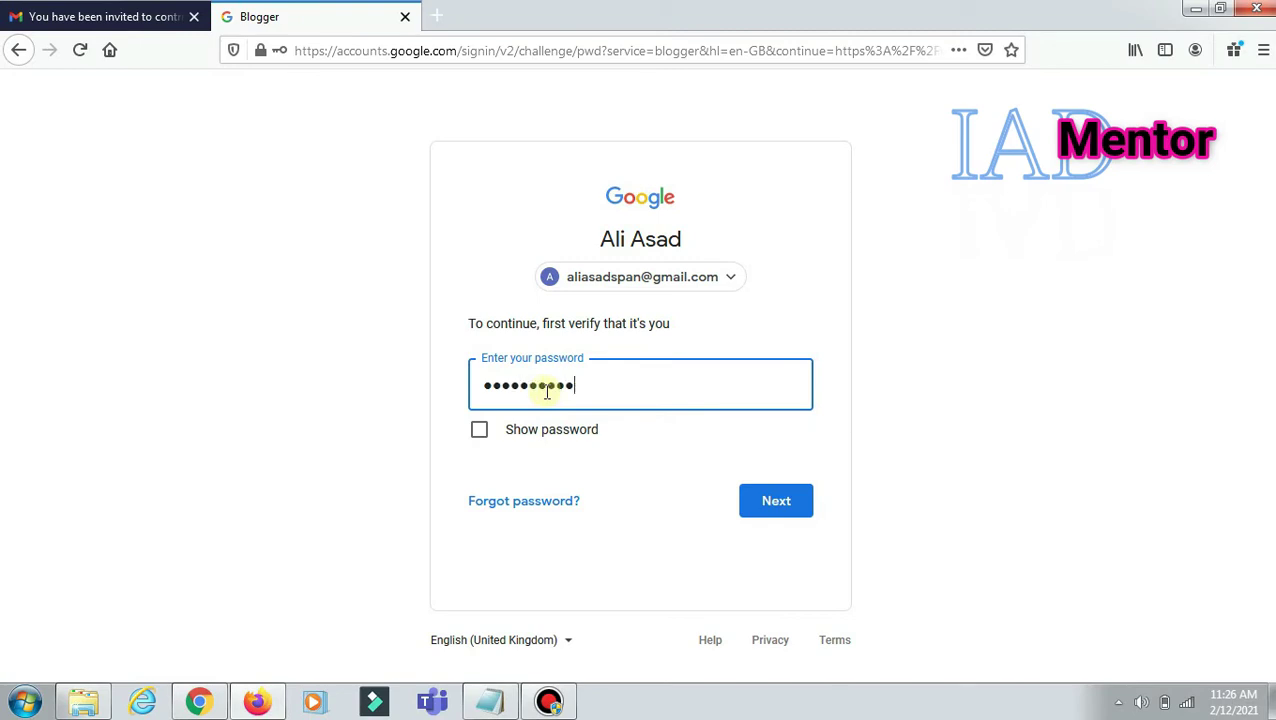
left_click(795, 490)
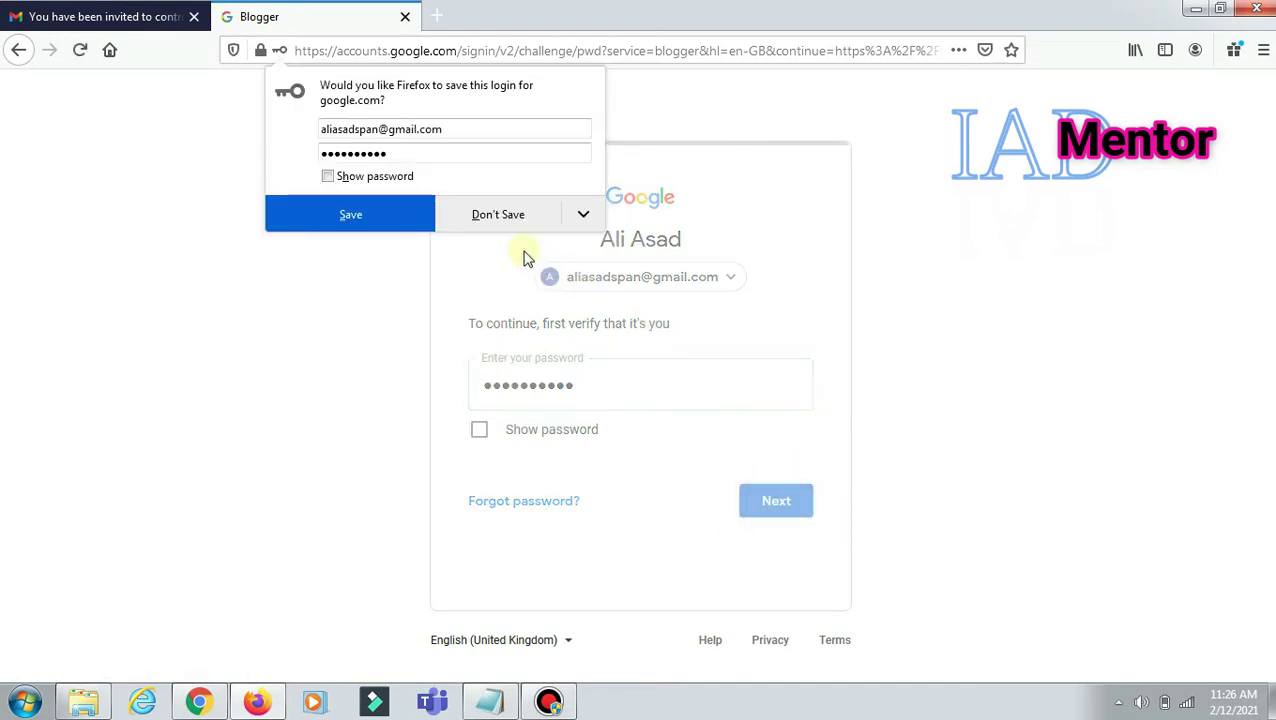
left_click(498, 215)
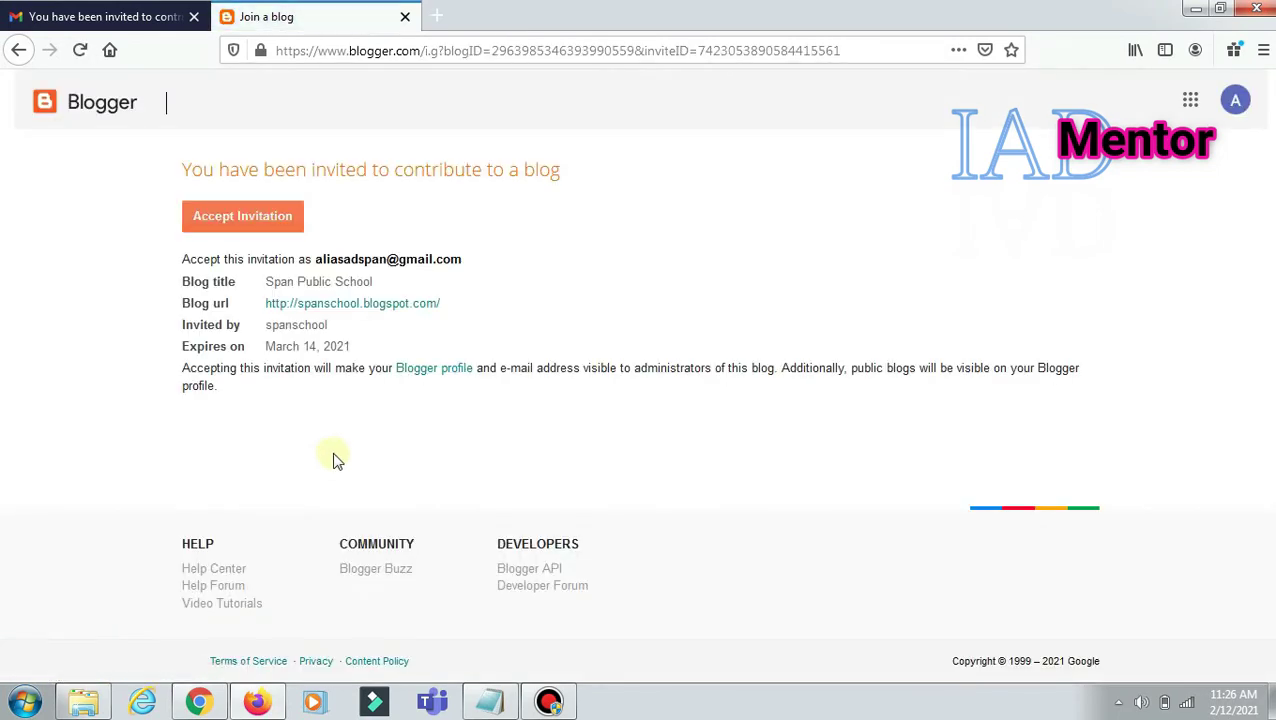
Step: Accept the invitation to join Span Public School, skipping the new-blog title
left_click(252, 222)
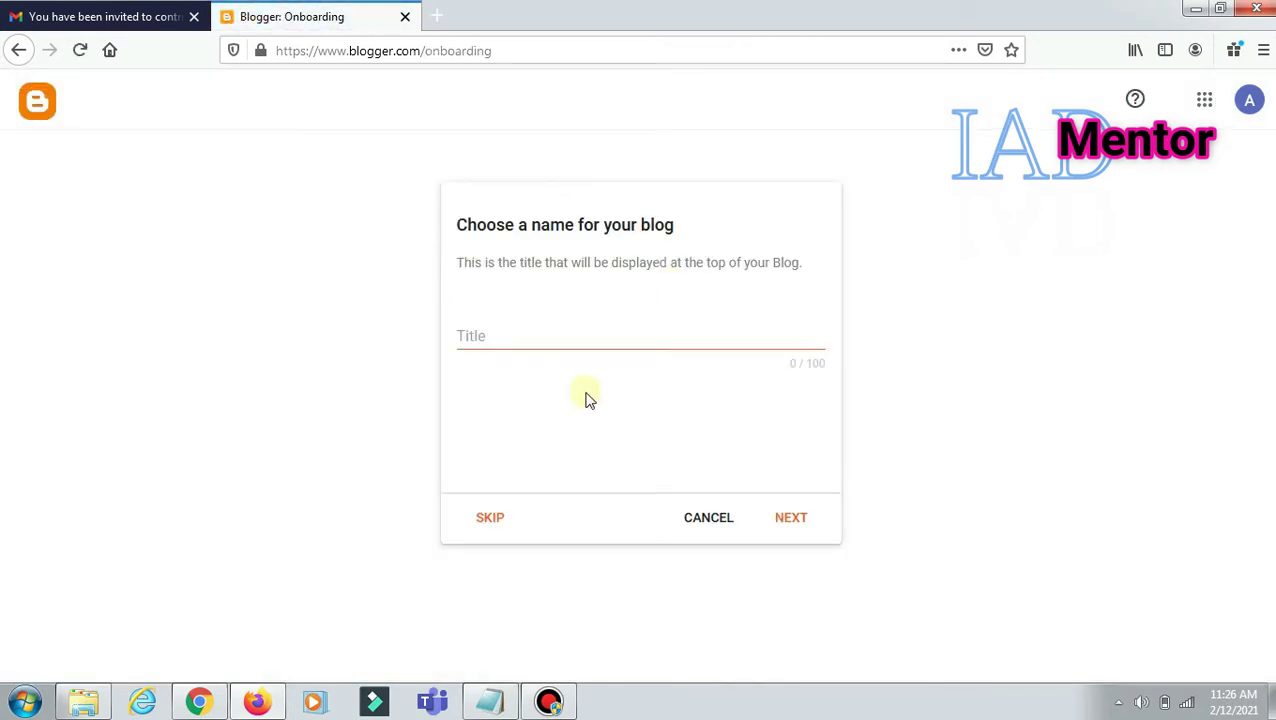
left_click(489, 335)
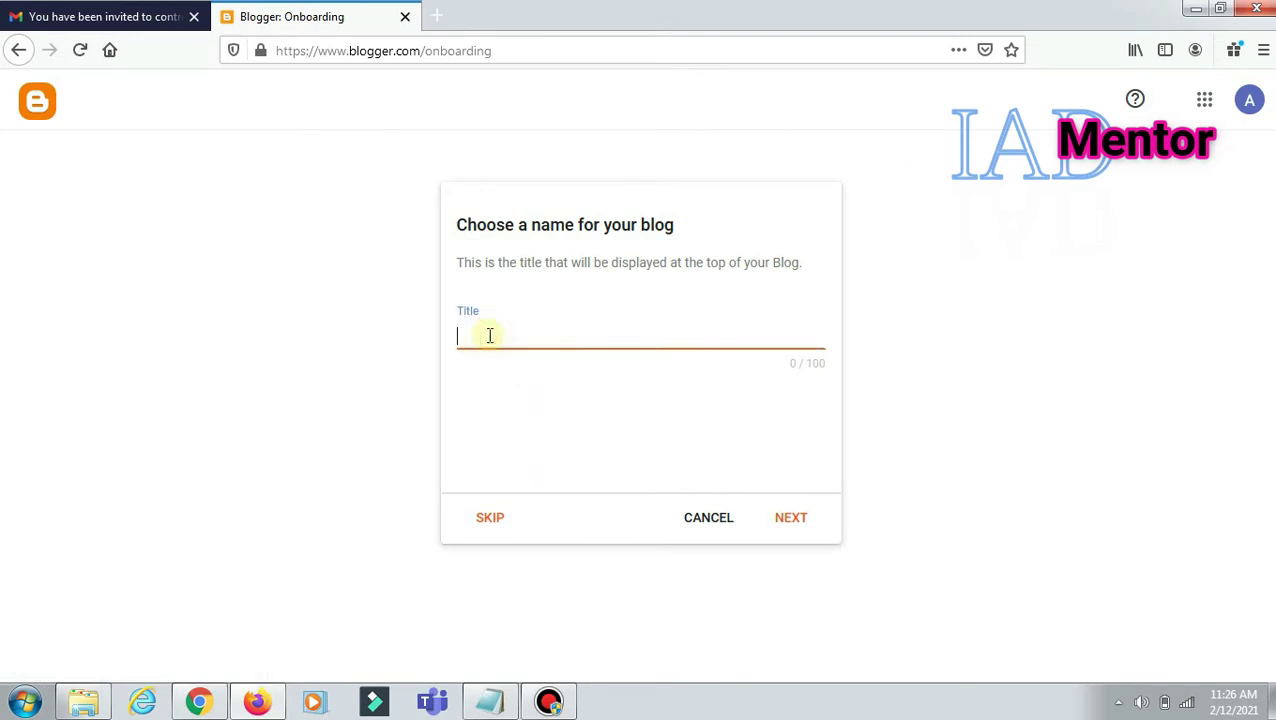
left_click(491, 520)
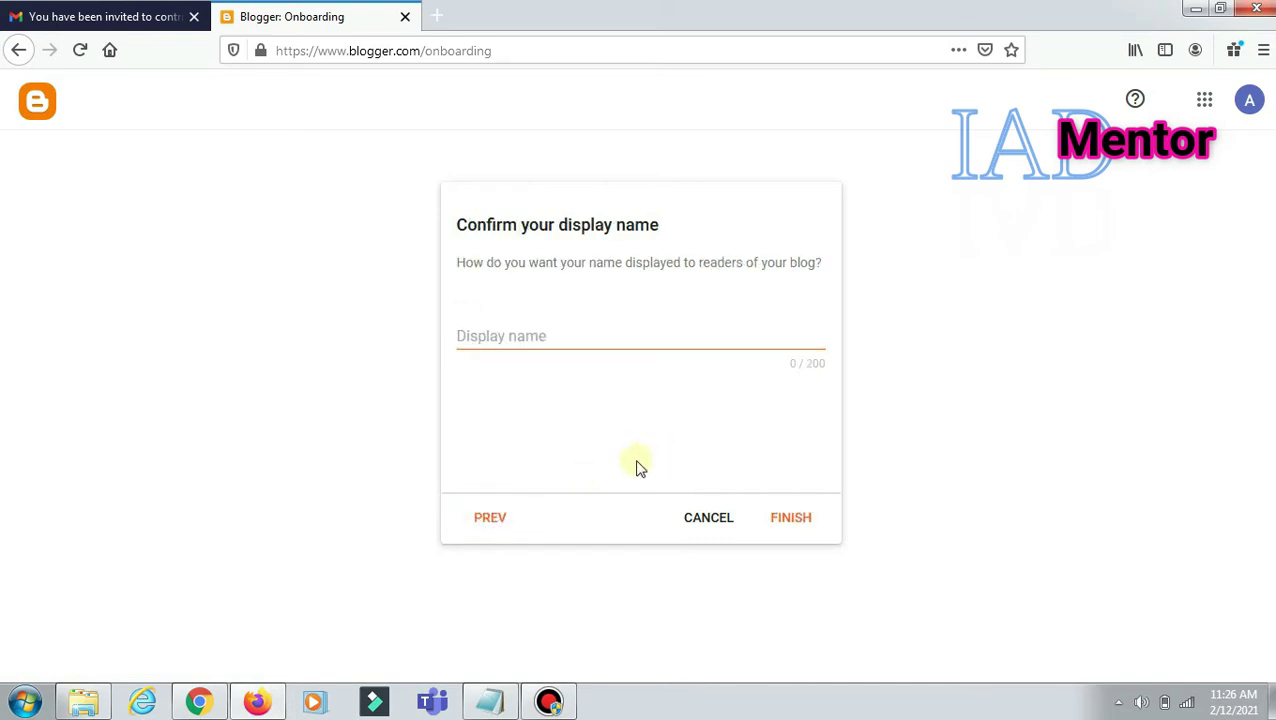
left_click(795, 520)
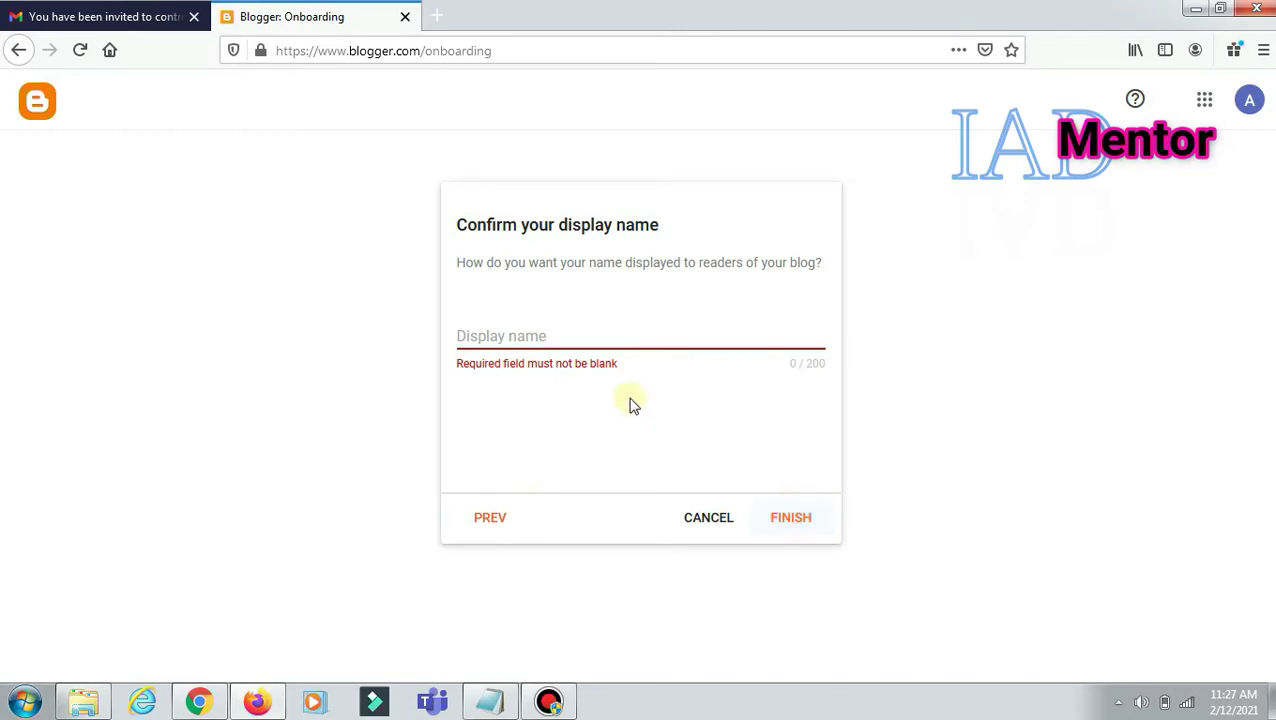
Step: Enter the new author's display name and finish onboarding
left_click(535, 336)
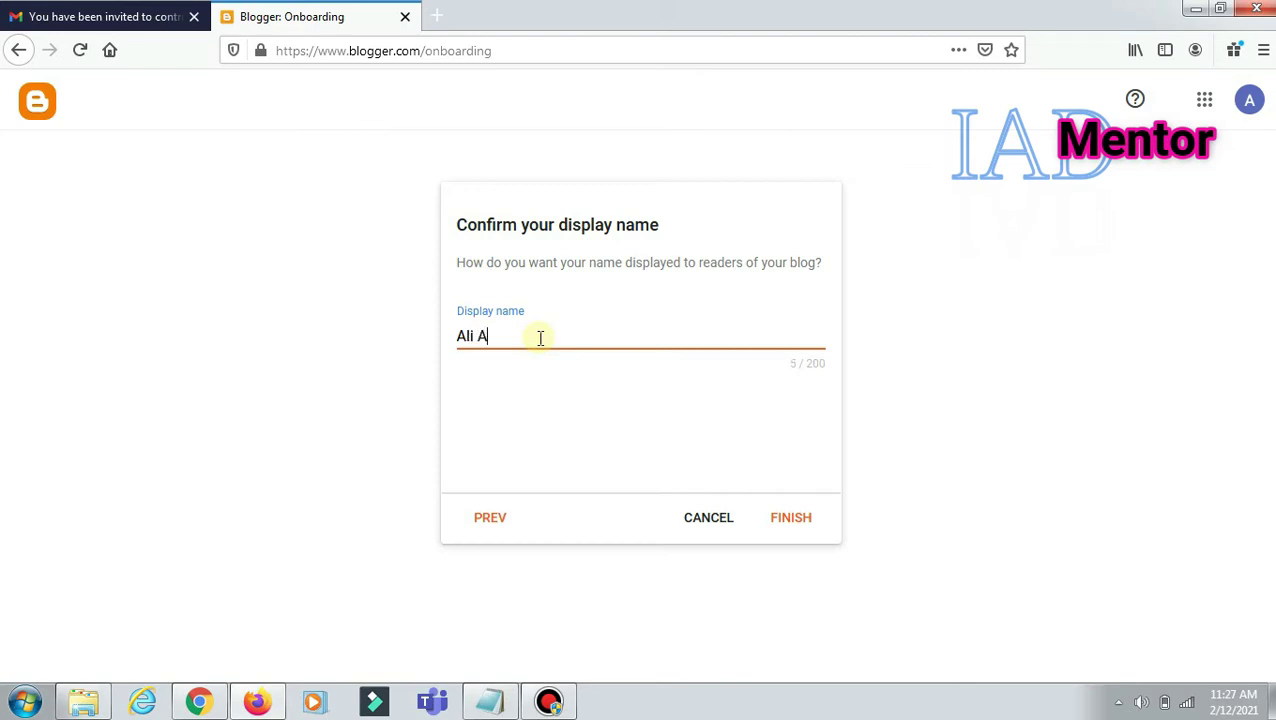
left_click(793, 520)
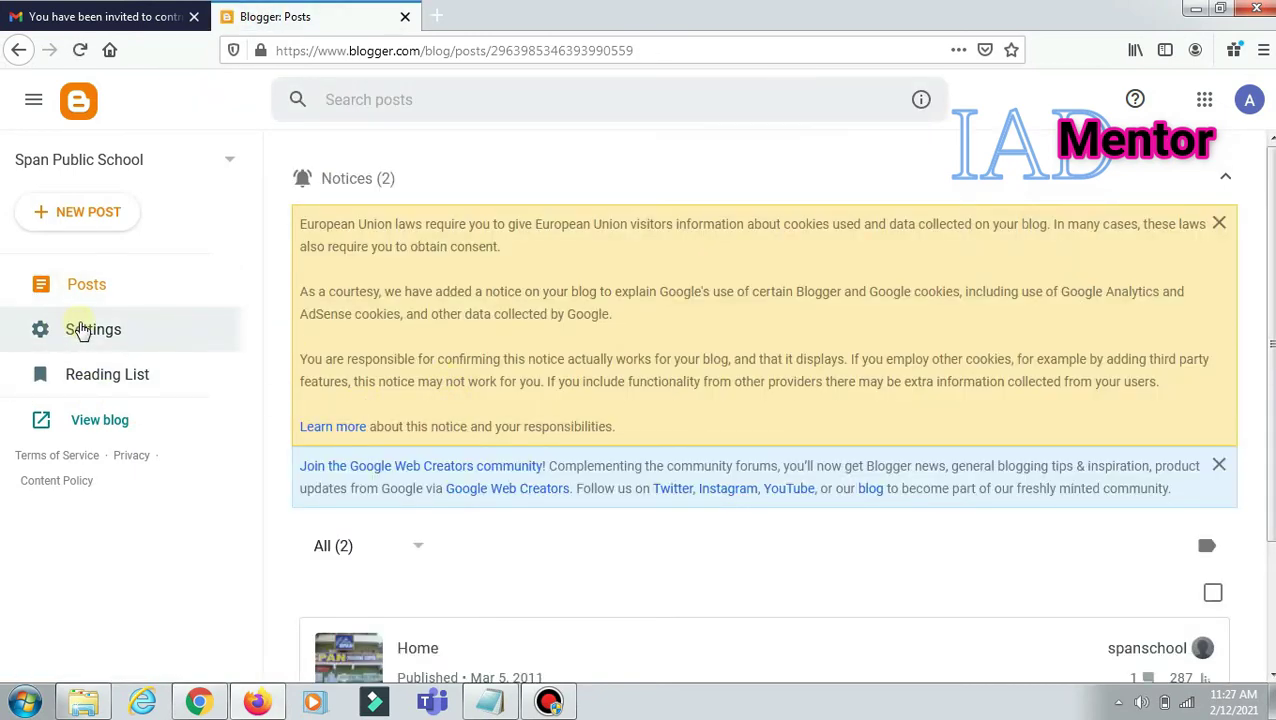
Step: Browse the new author's limited Settings, then switch to the admin's Chrome window
scroll(340, 425, "down", 3)
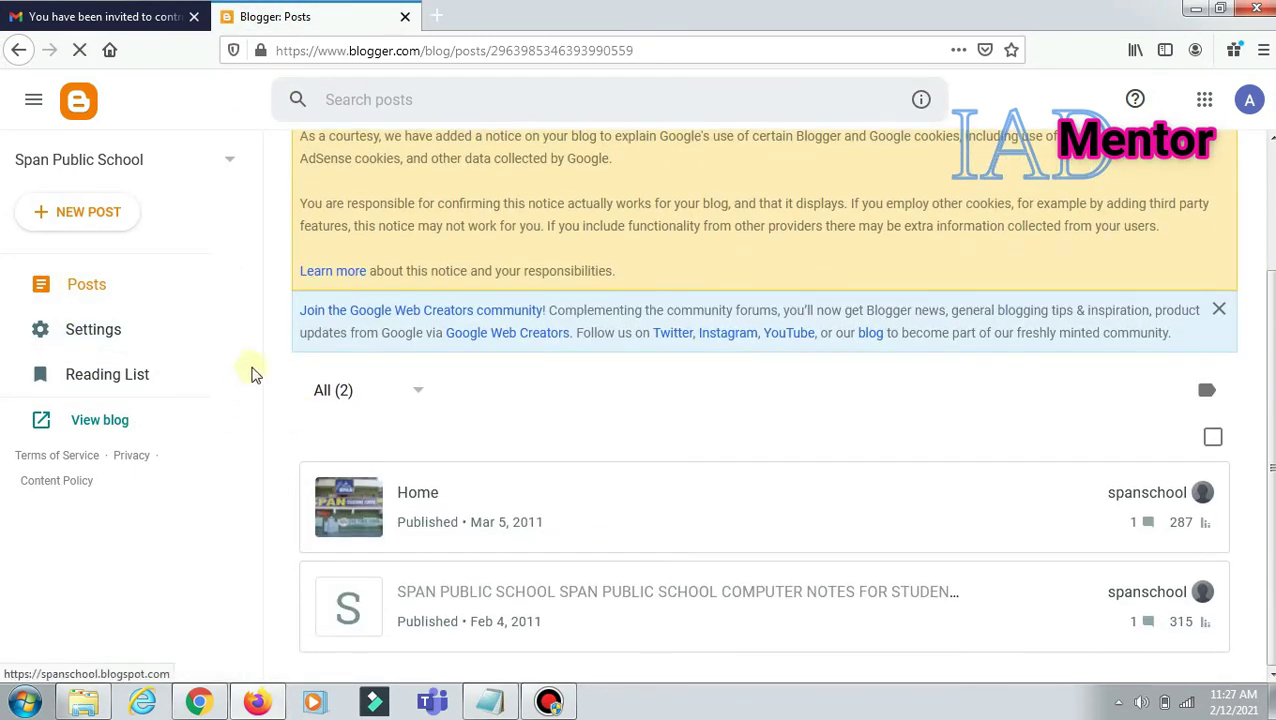
left_click(95, 338)
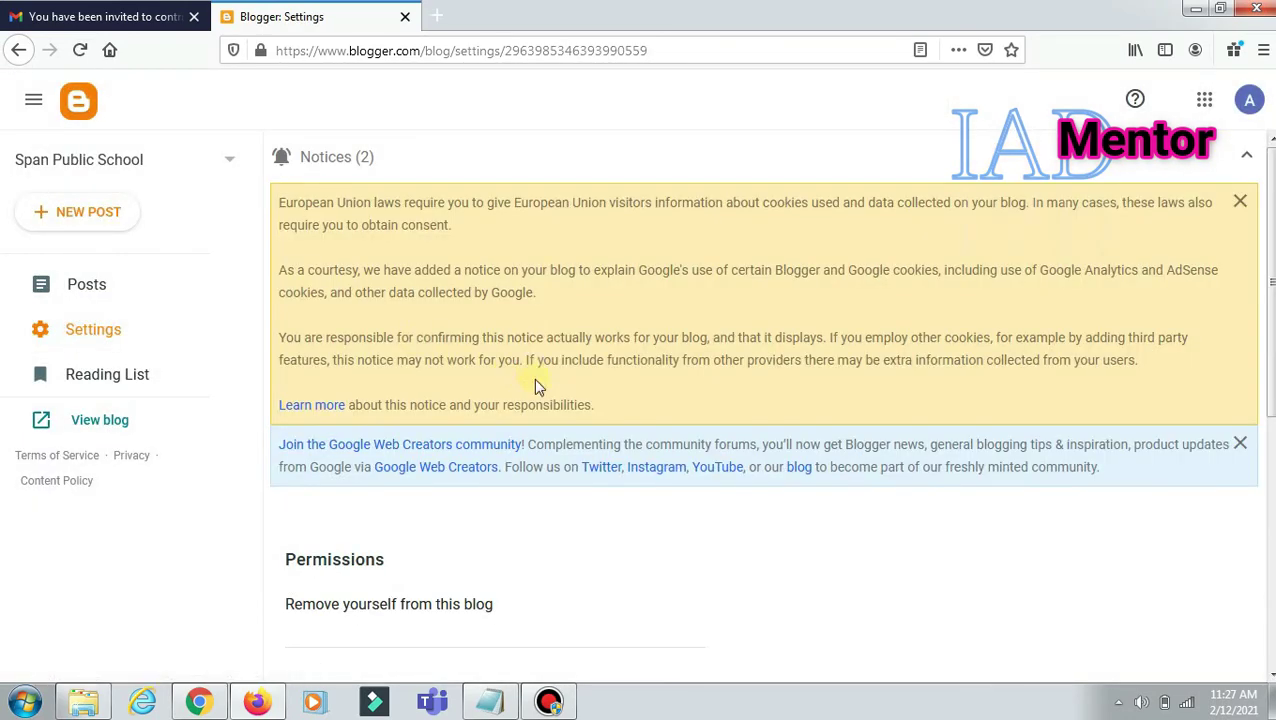
scroll(498, 480, "down", 4)
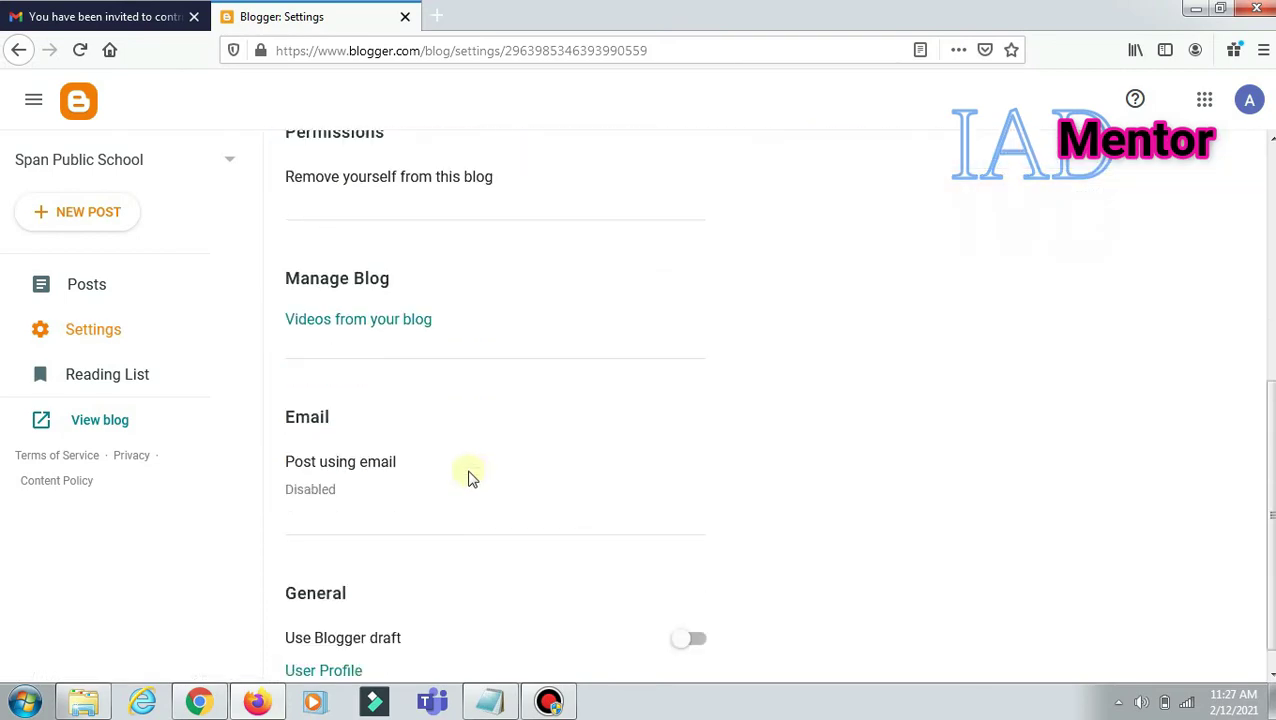
scroll(471, 477, "down", 1)
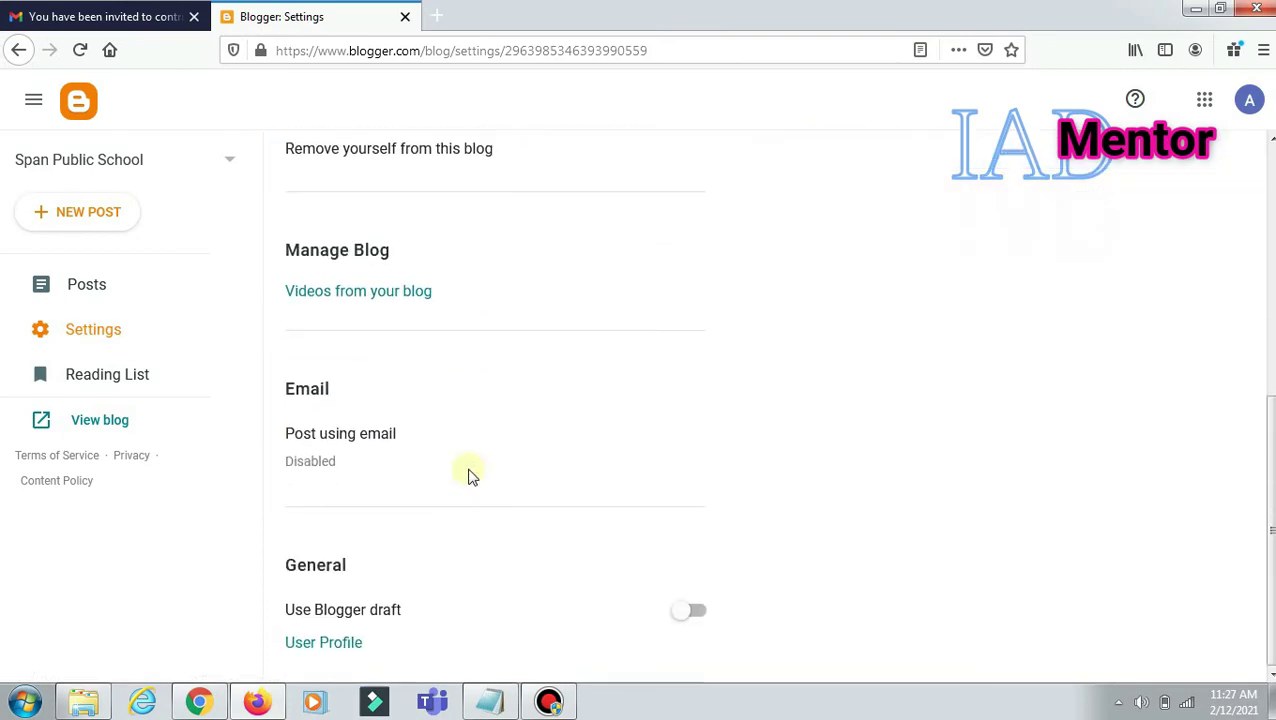
scroll(471, 477, "up", 3)
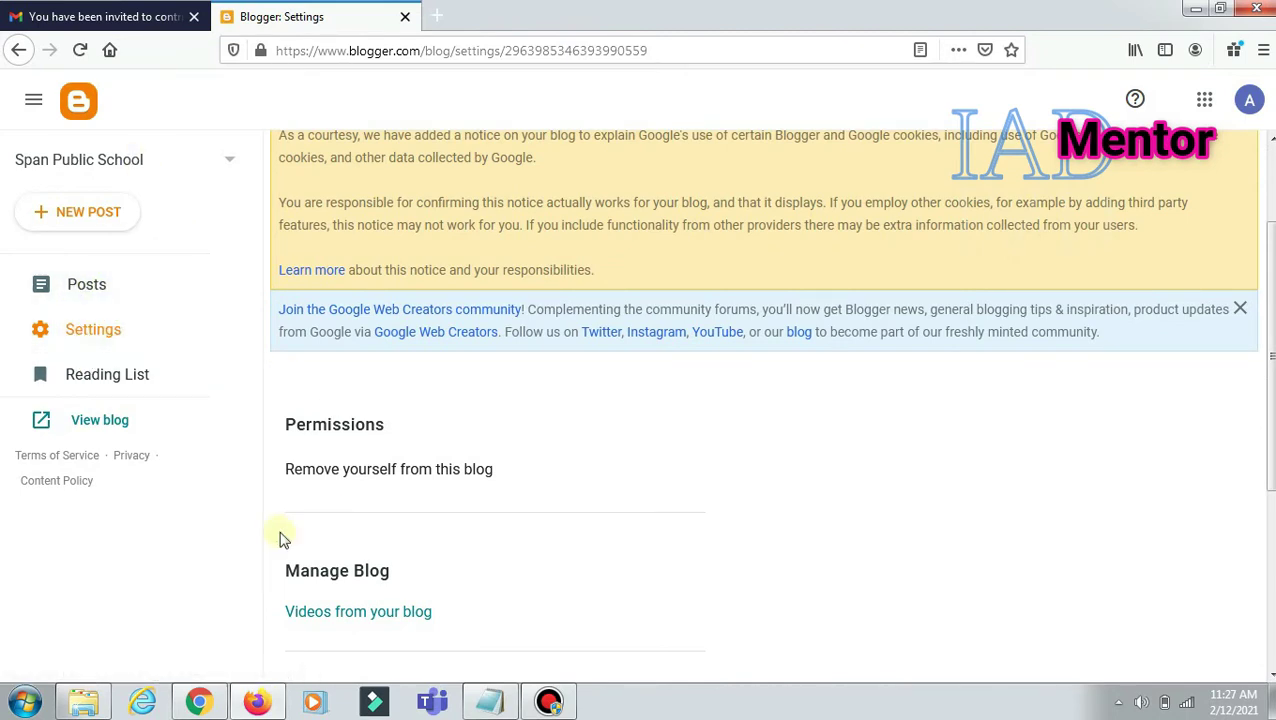
left_click(200, 701)
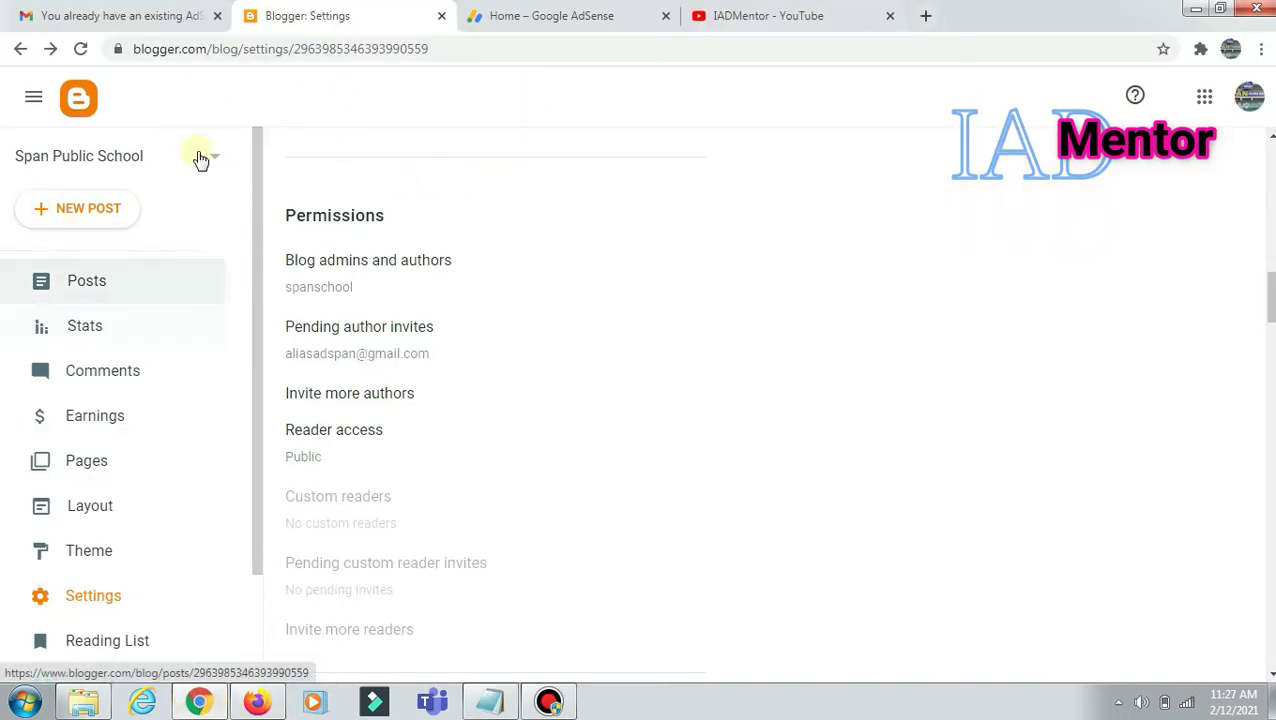
Step: Change the second member's role from Author to Admin under Blog admins and authors, and save
left_click(81, 50)
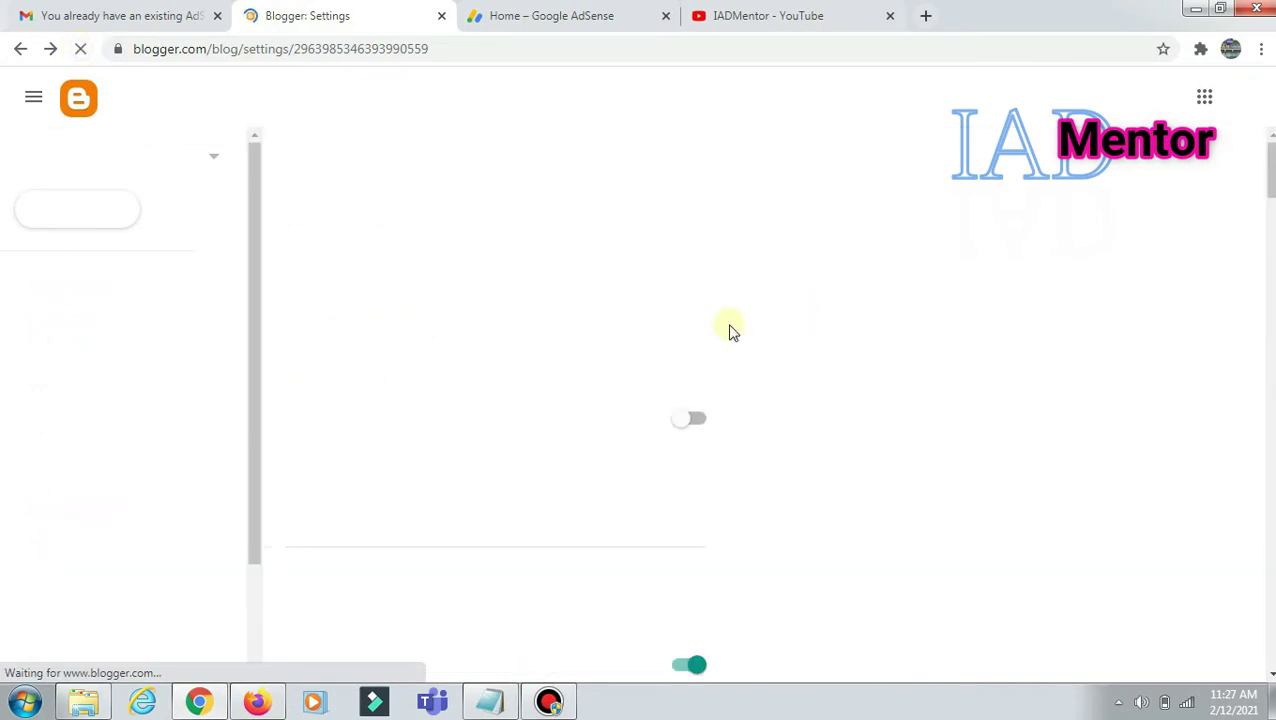
scroll(437, 390, "down", 12)
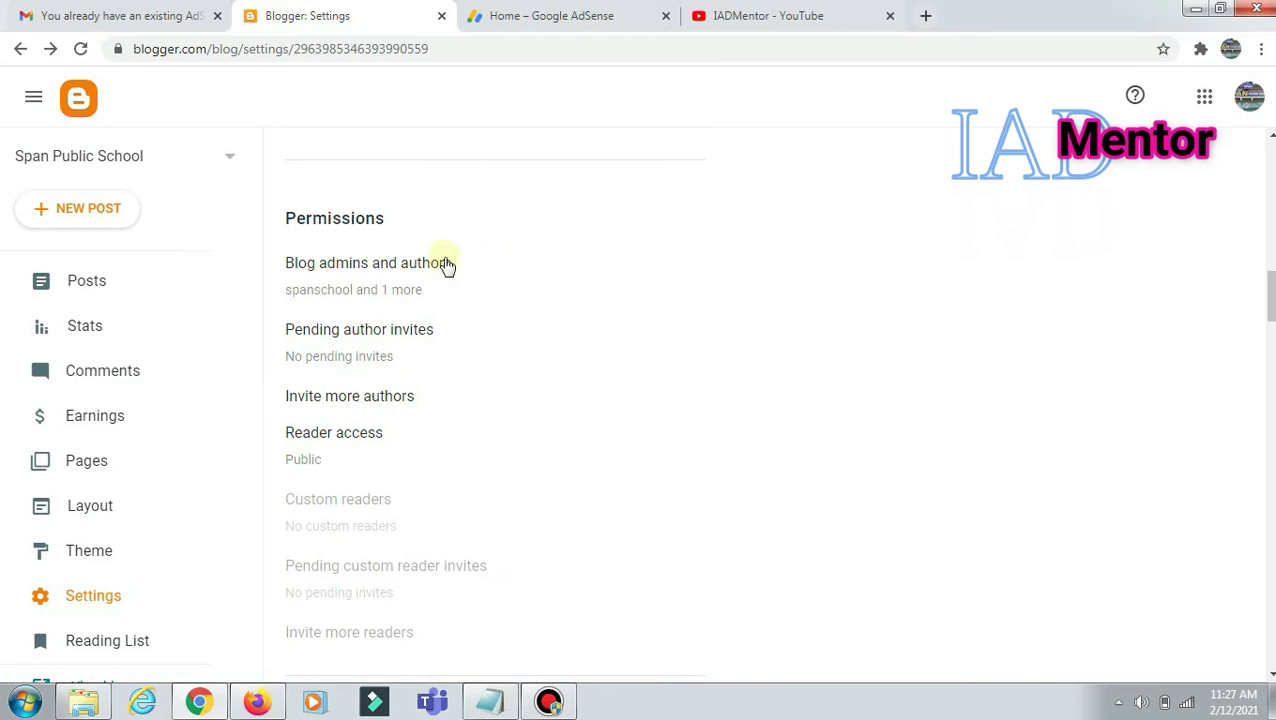
left_click(377, 265)
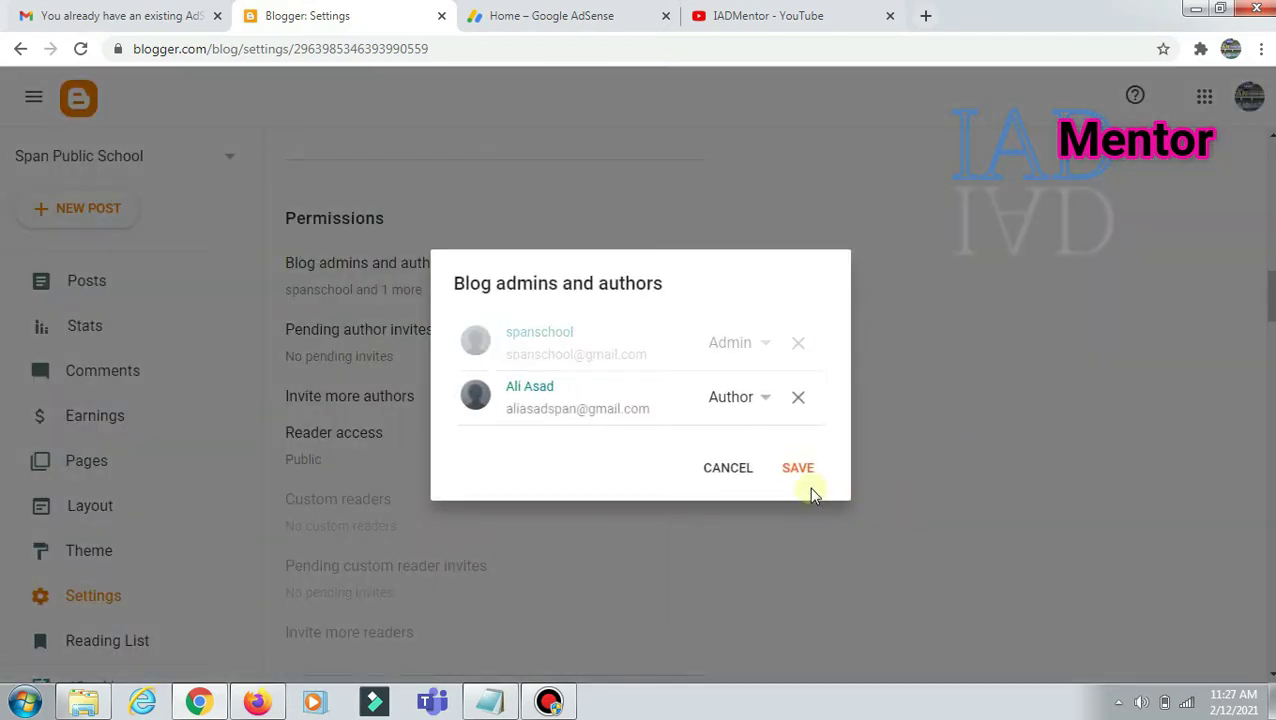
left_click(762, 399)
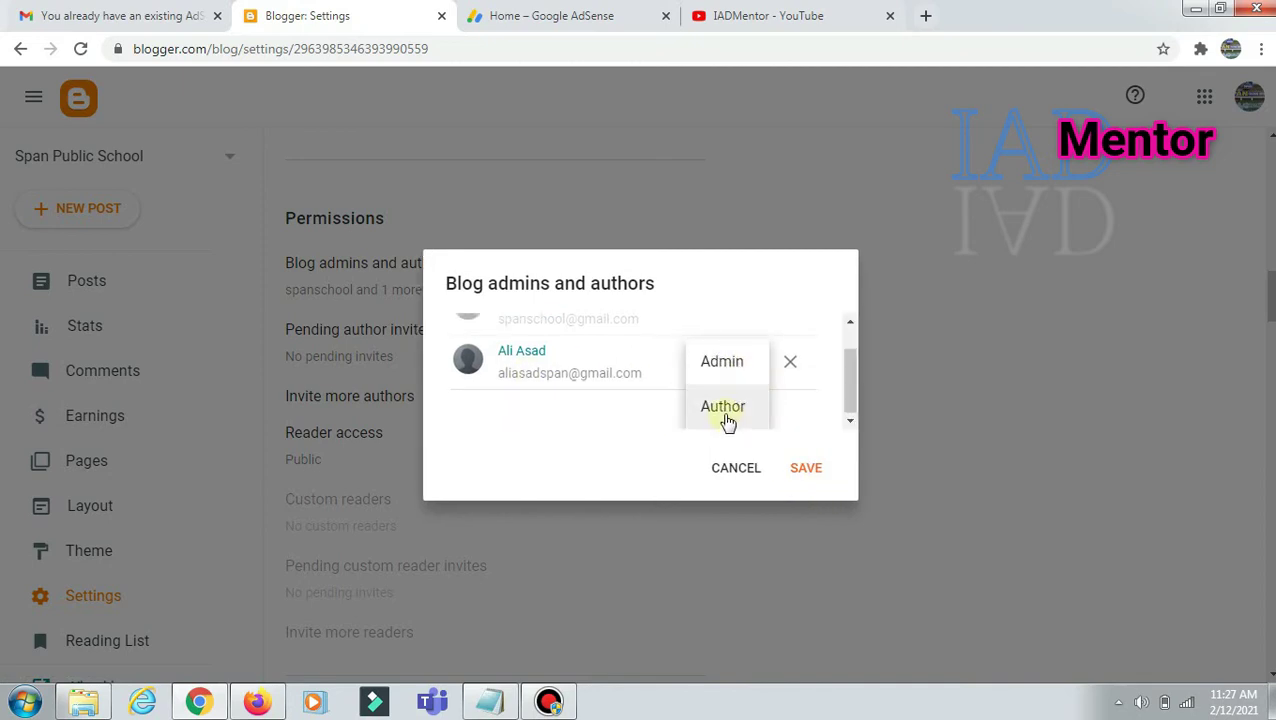
left_click(722, 364)
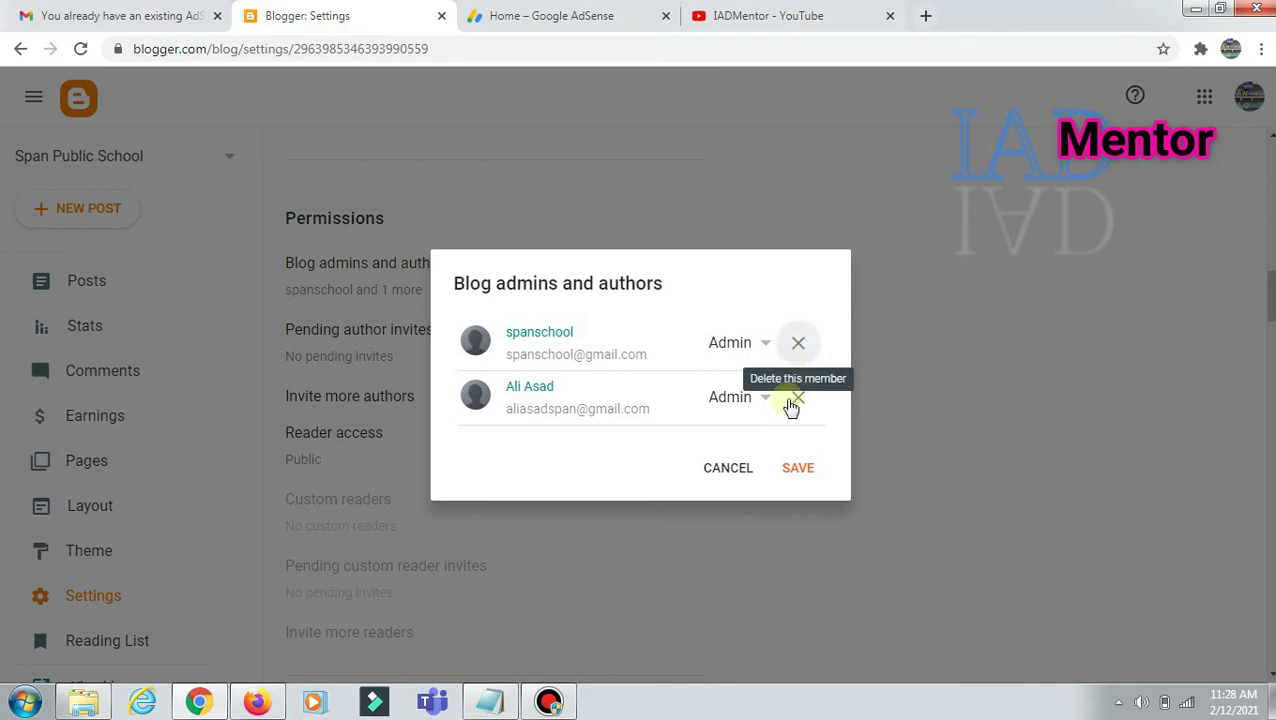
left_click(798, 470)
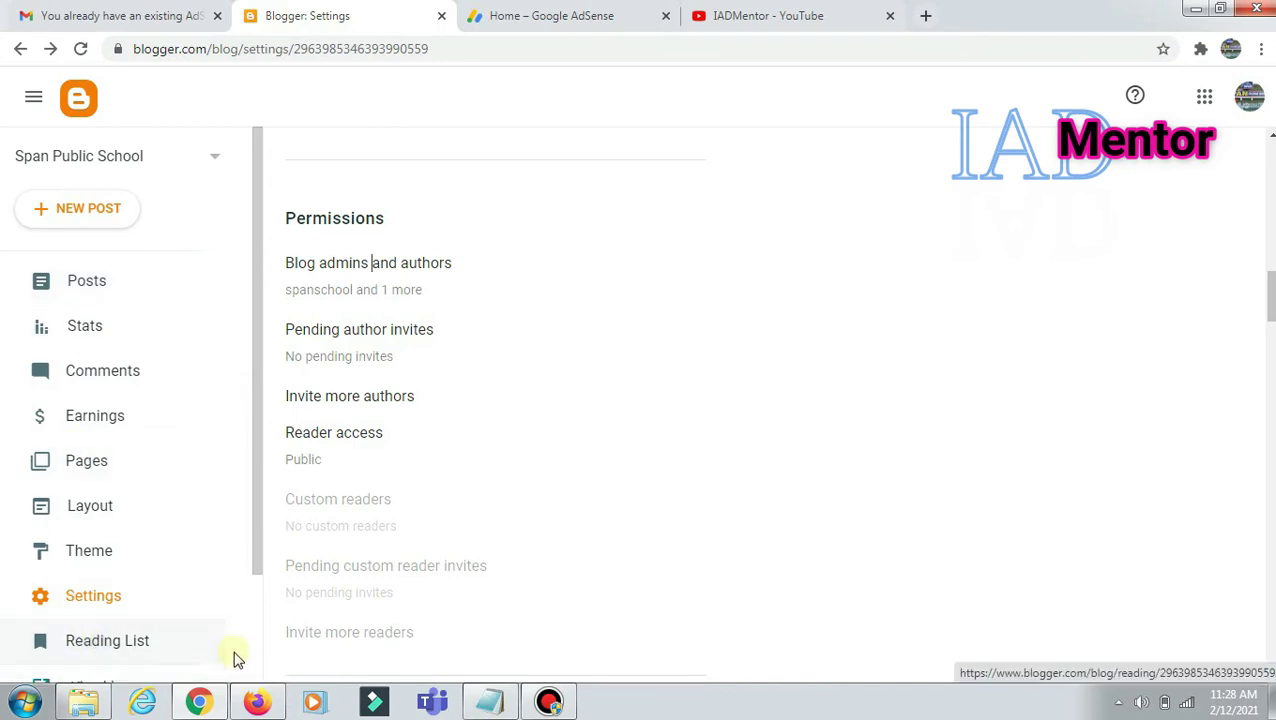
Step: Reload Blogger Settings in the second account's Firefox window to get the full admin menu
left_click(256, 701)
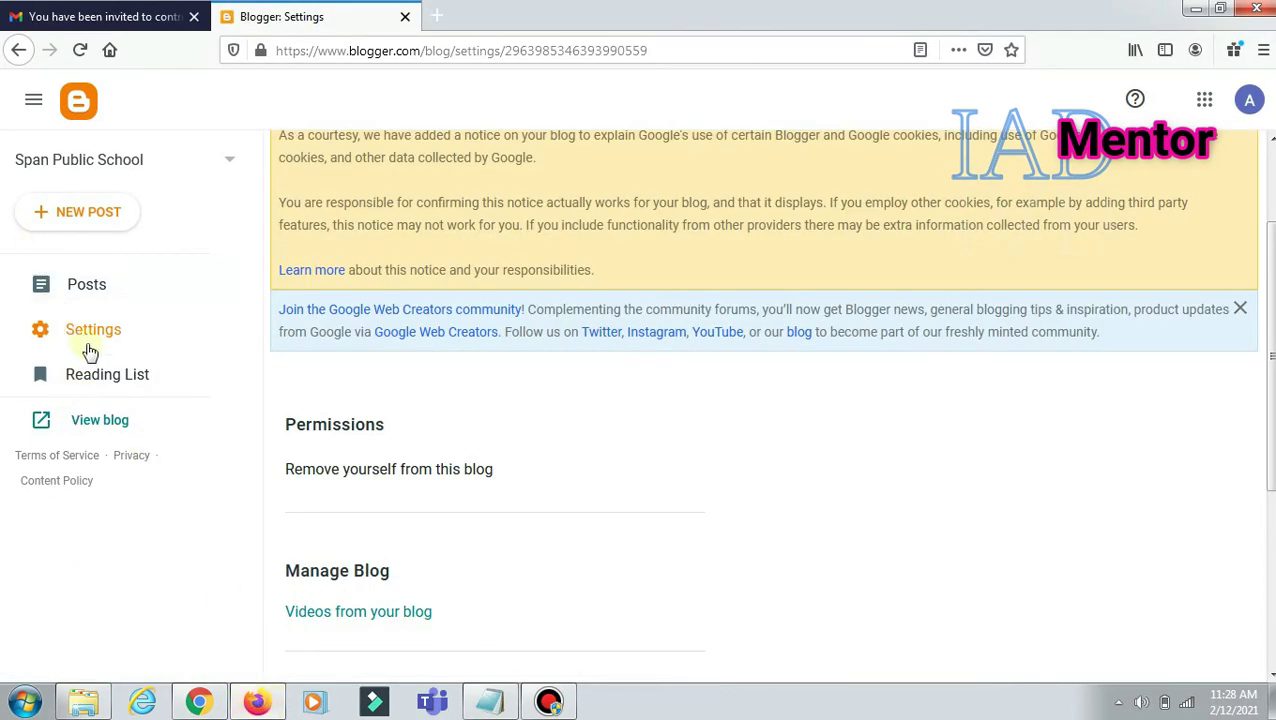
left_click(201, 701)
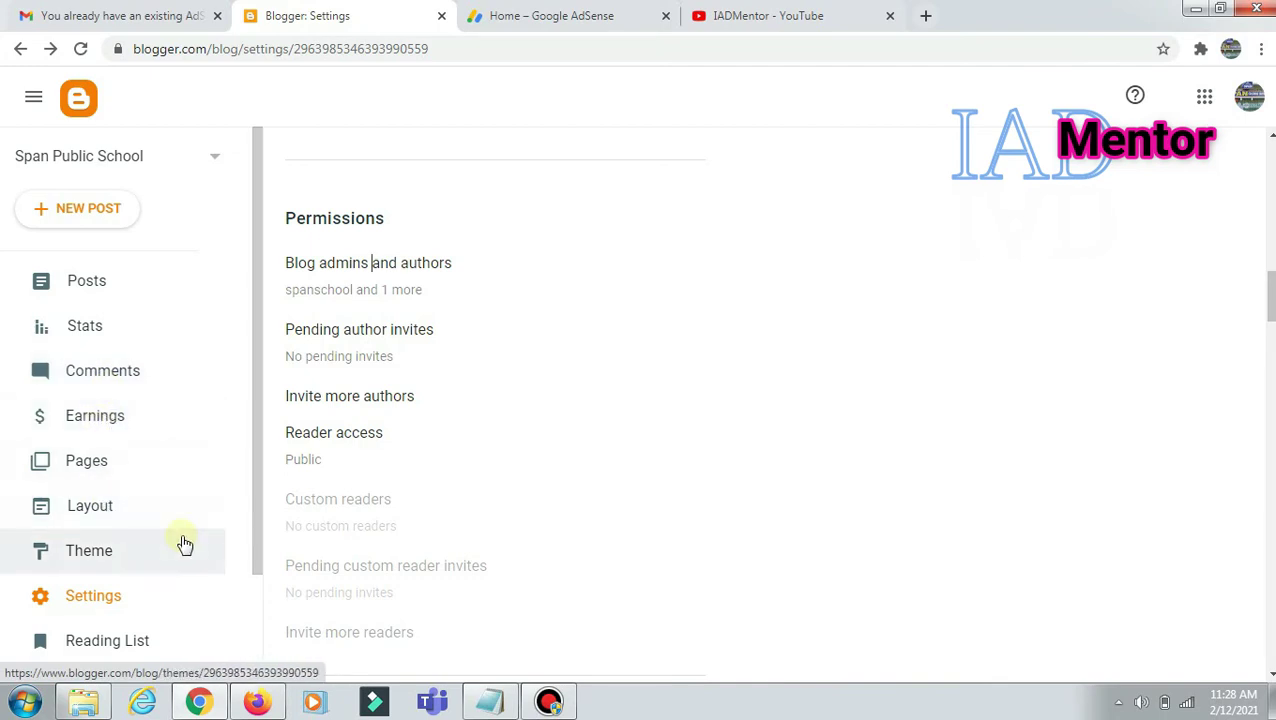
left_click(256, 703)
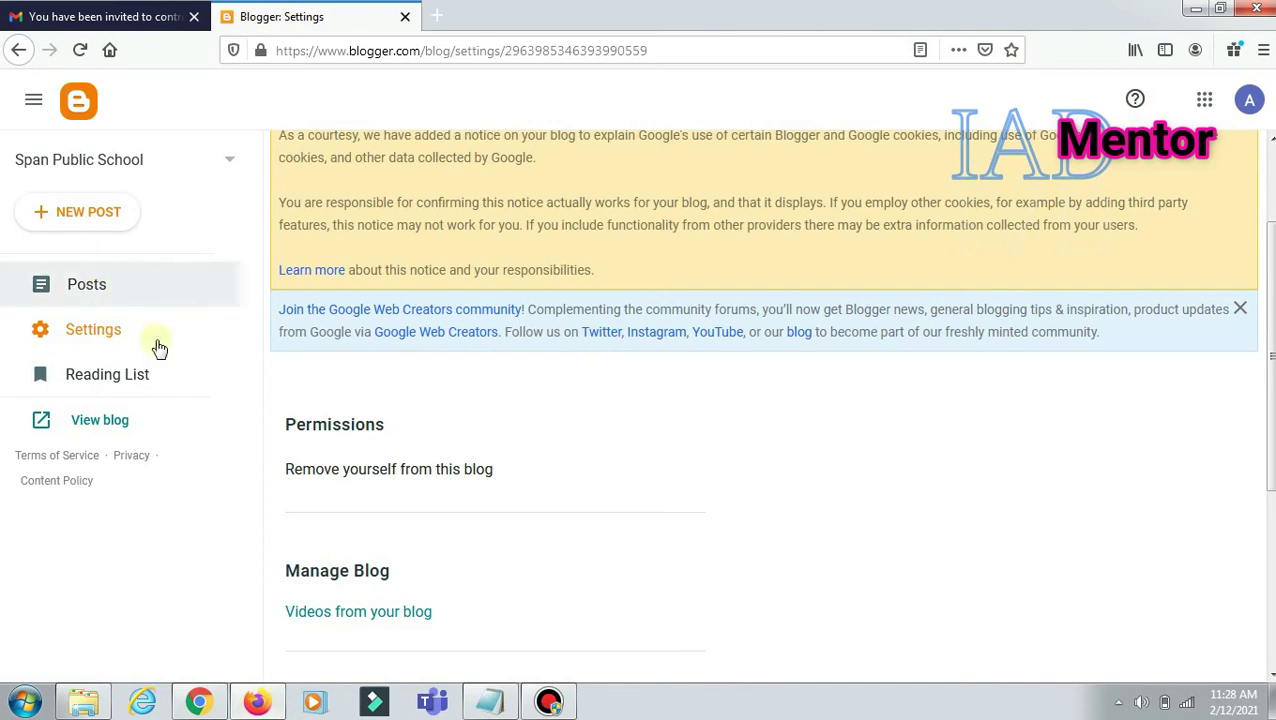
left_click(80, 50)
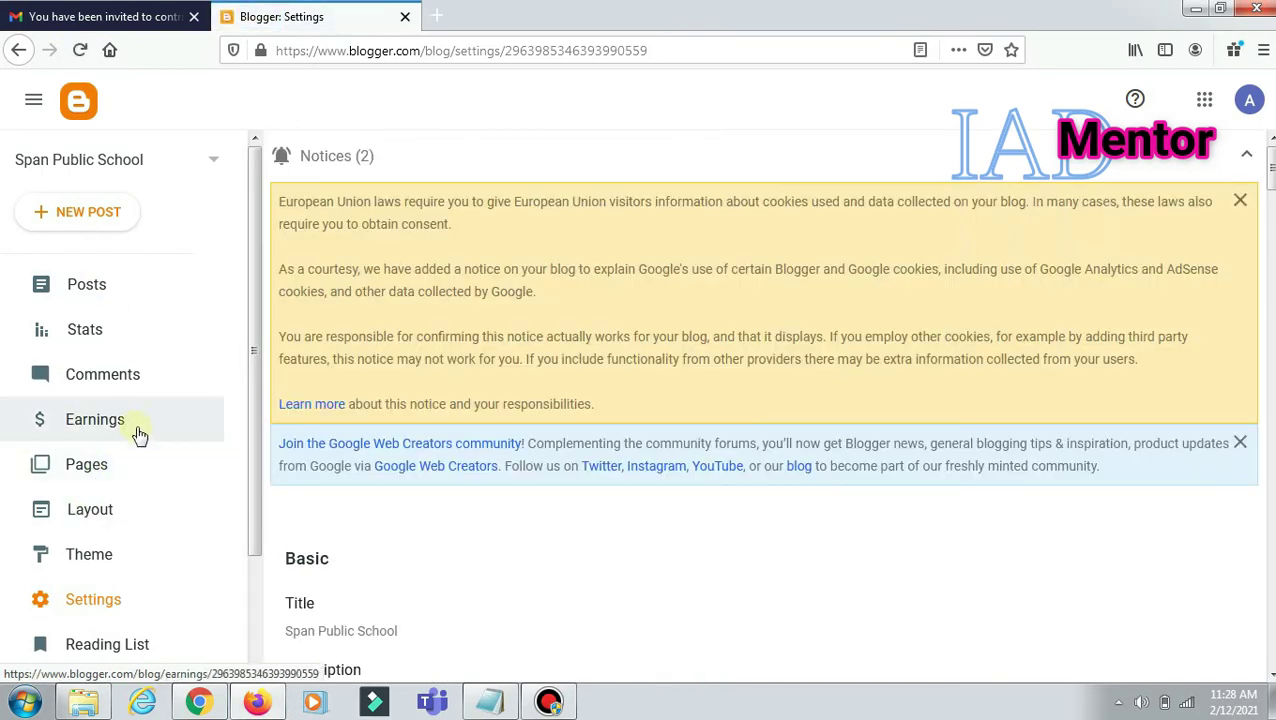
Step: Open the blog's Earnings page, check the existing AdSense account, and start creating a new AdSense account
left_click(106, 422)
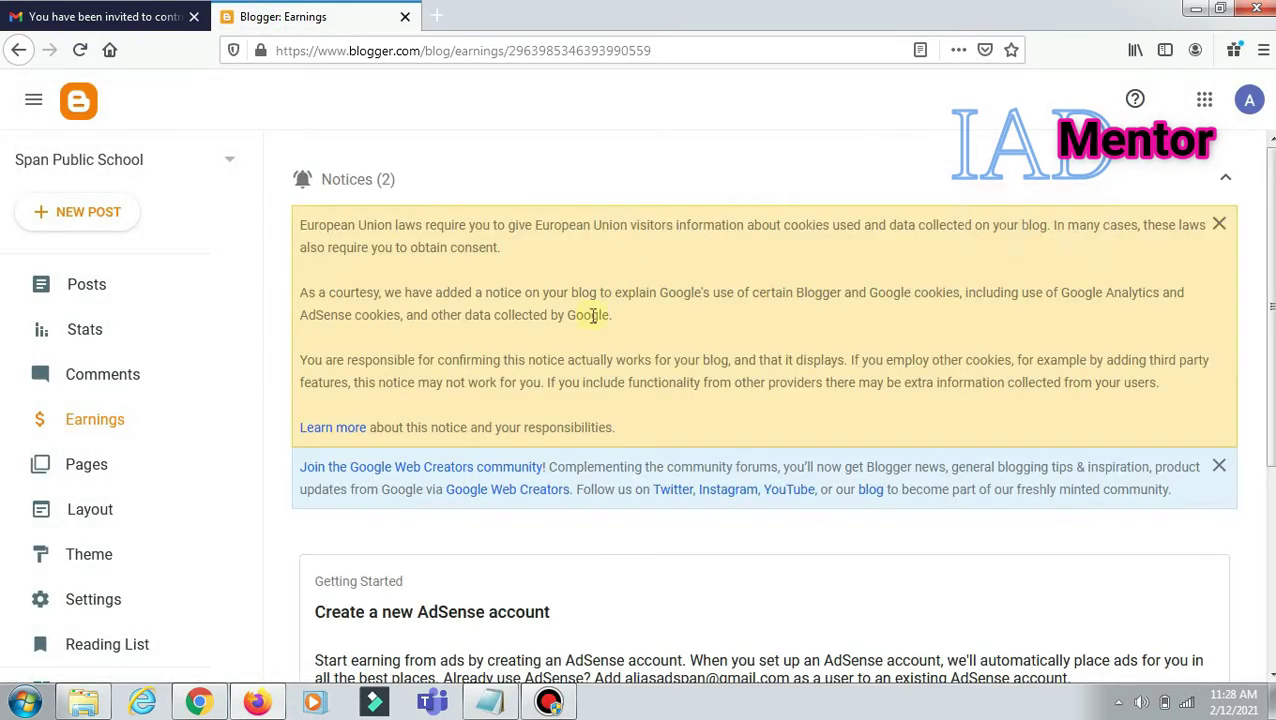
scroll(603, 455, "down", 3)
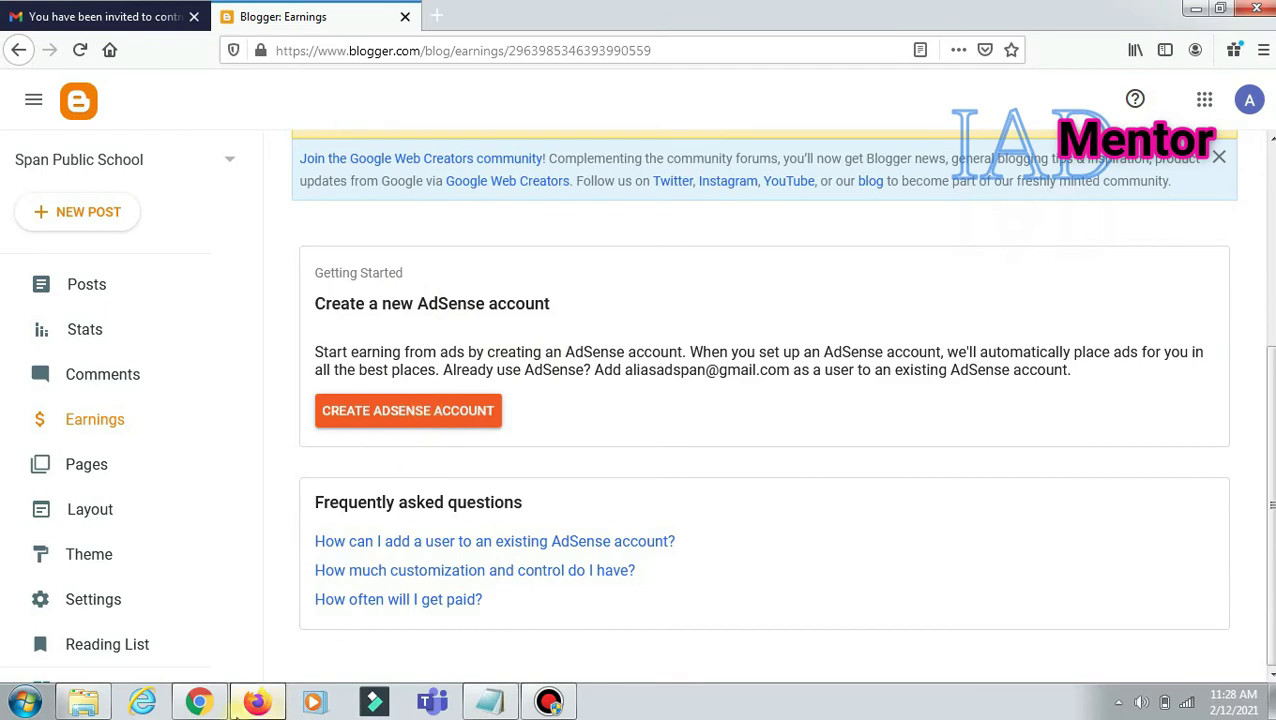
left_click(197, 703)
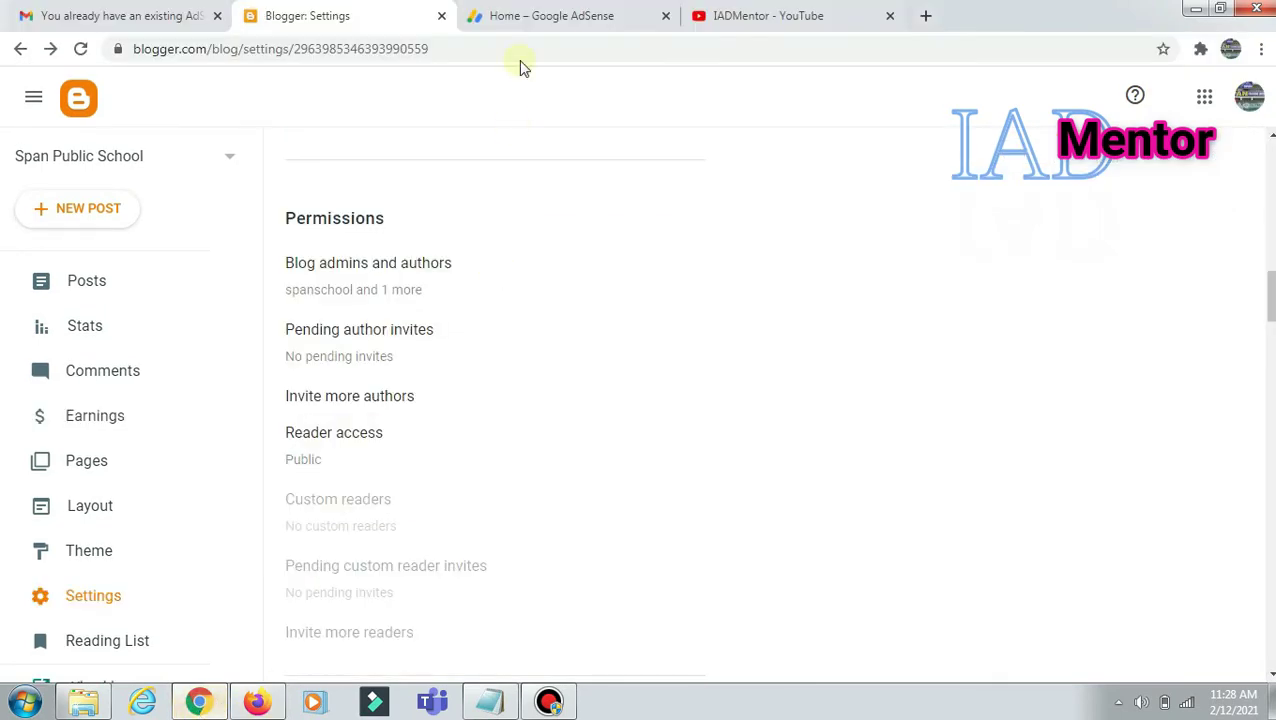
left_click(563, 16)
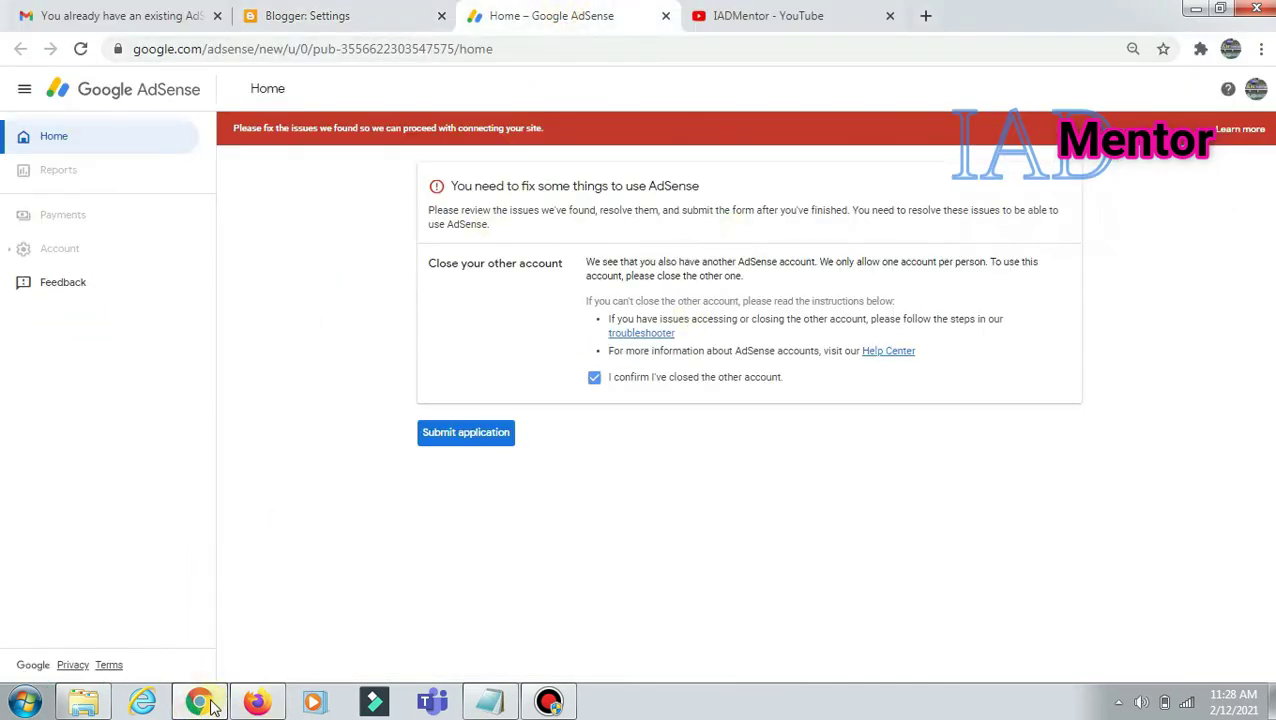
left_click(237, 703)
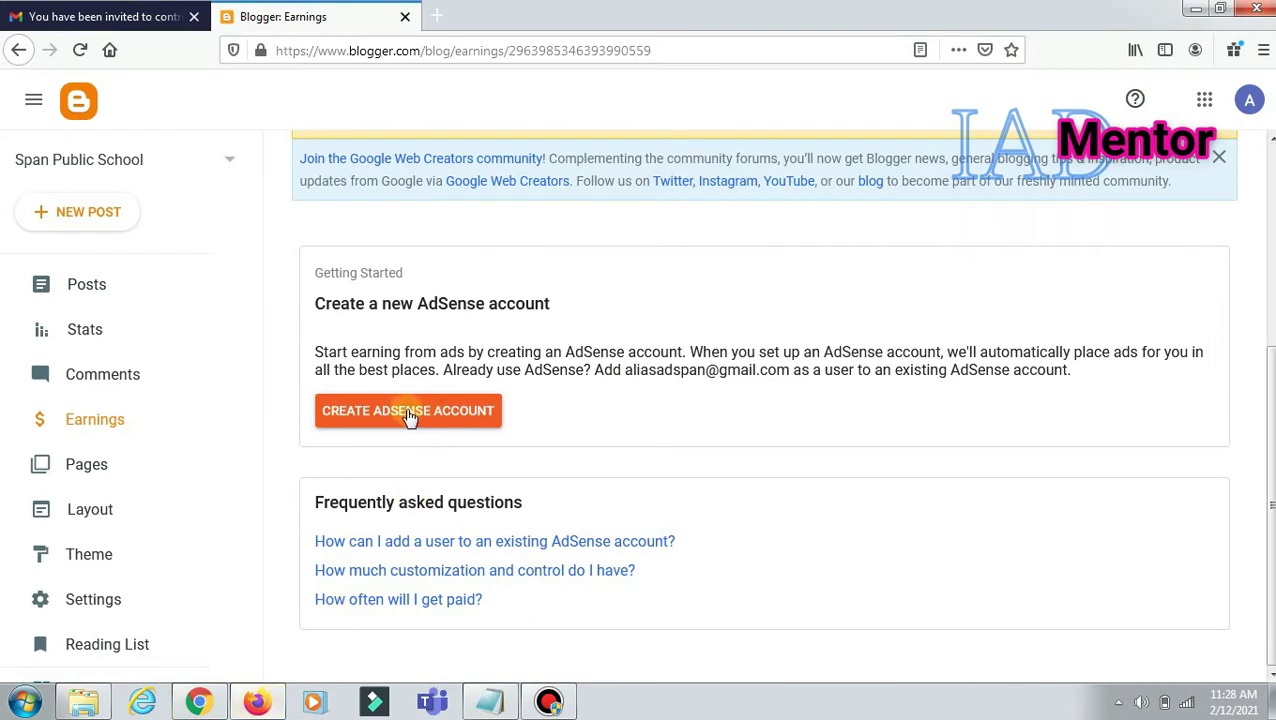
left_click(408, 413)
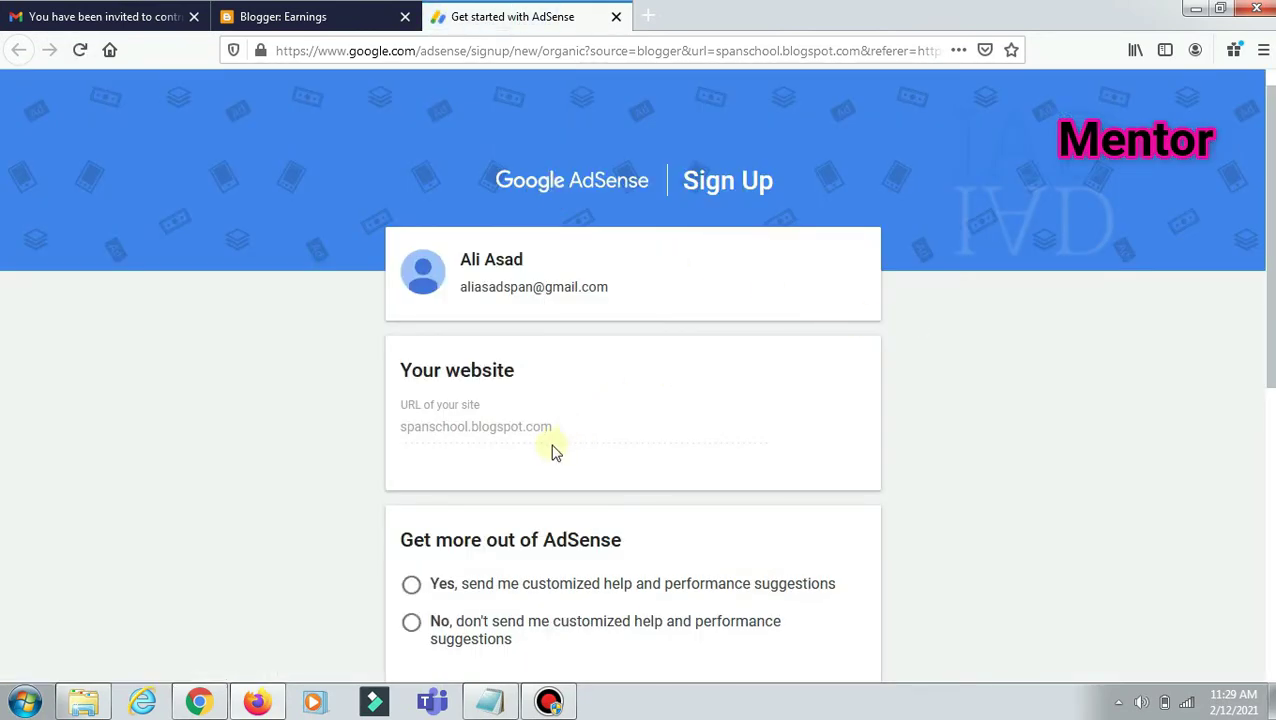
Step: Opt in to customized help suggestions and set the country to Pakistan on the AdSense sign-up form
scroll(557, 450, "down", 2)
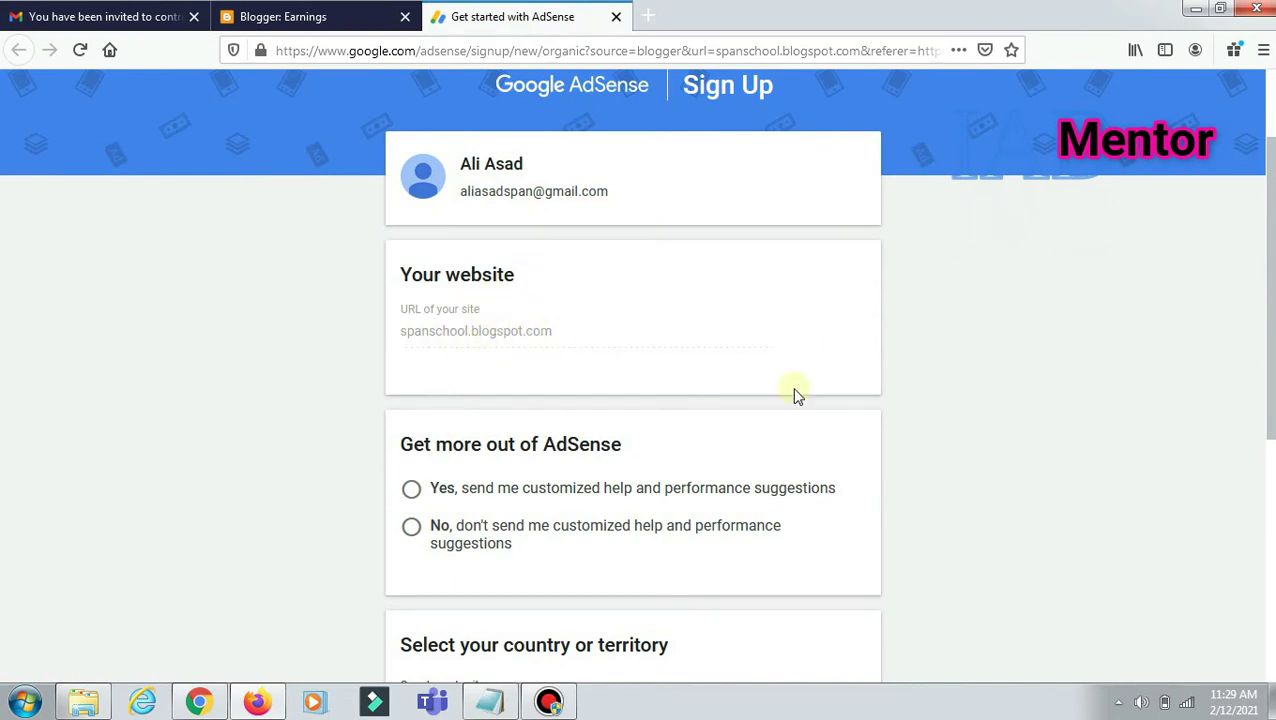
scroll(775, 410, "down", 4)
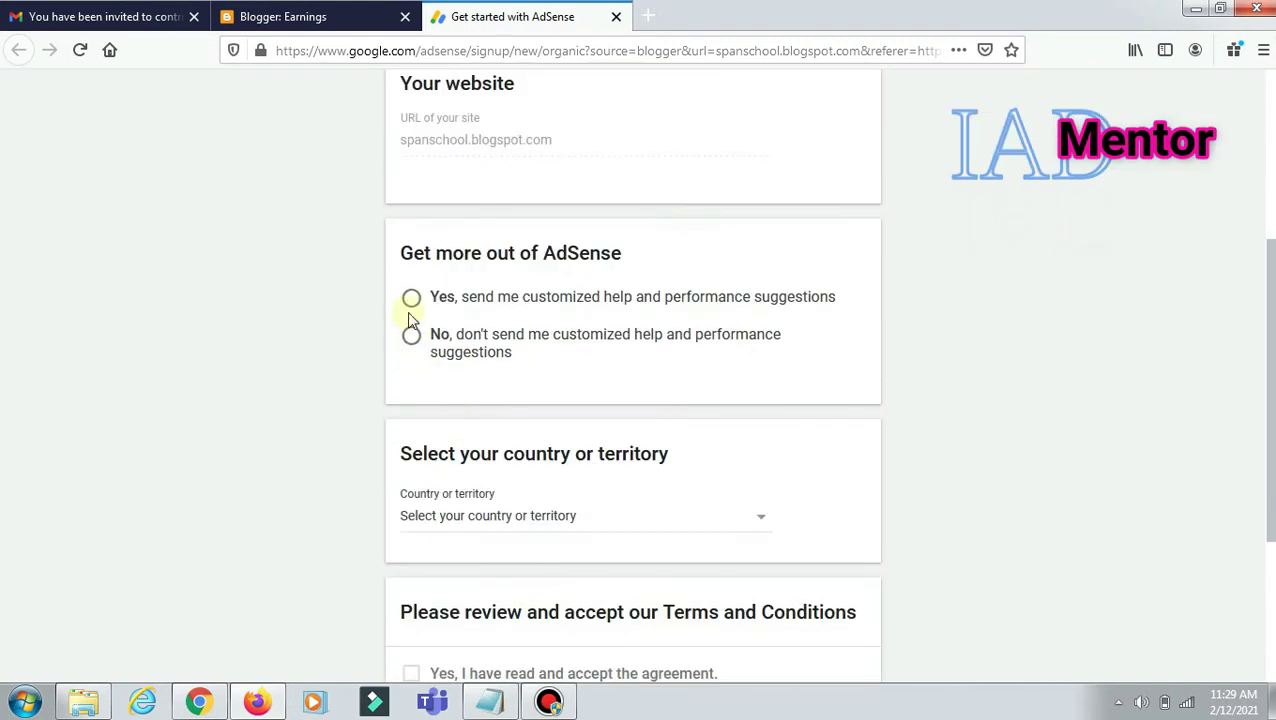
left_click(412, 297)
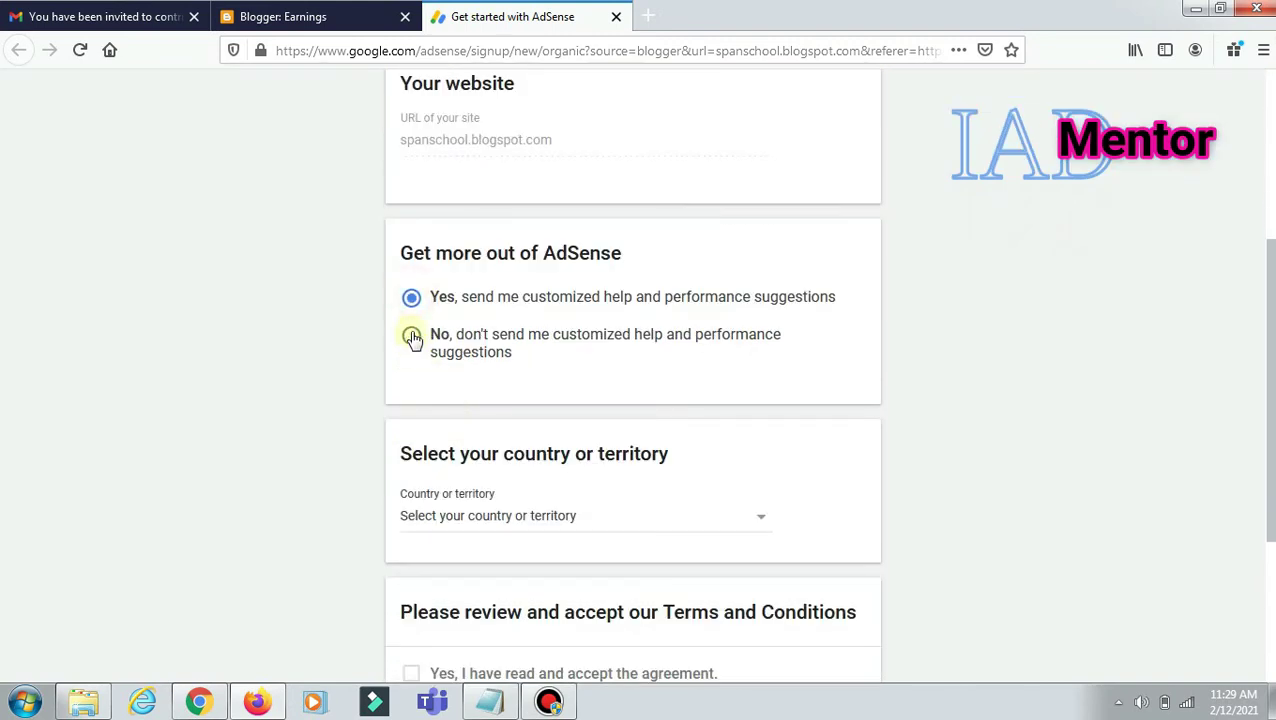
left_click(412, 299)
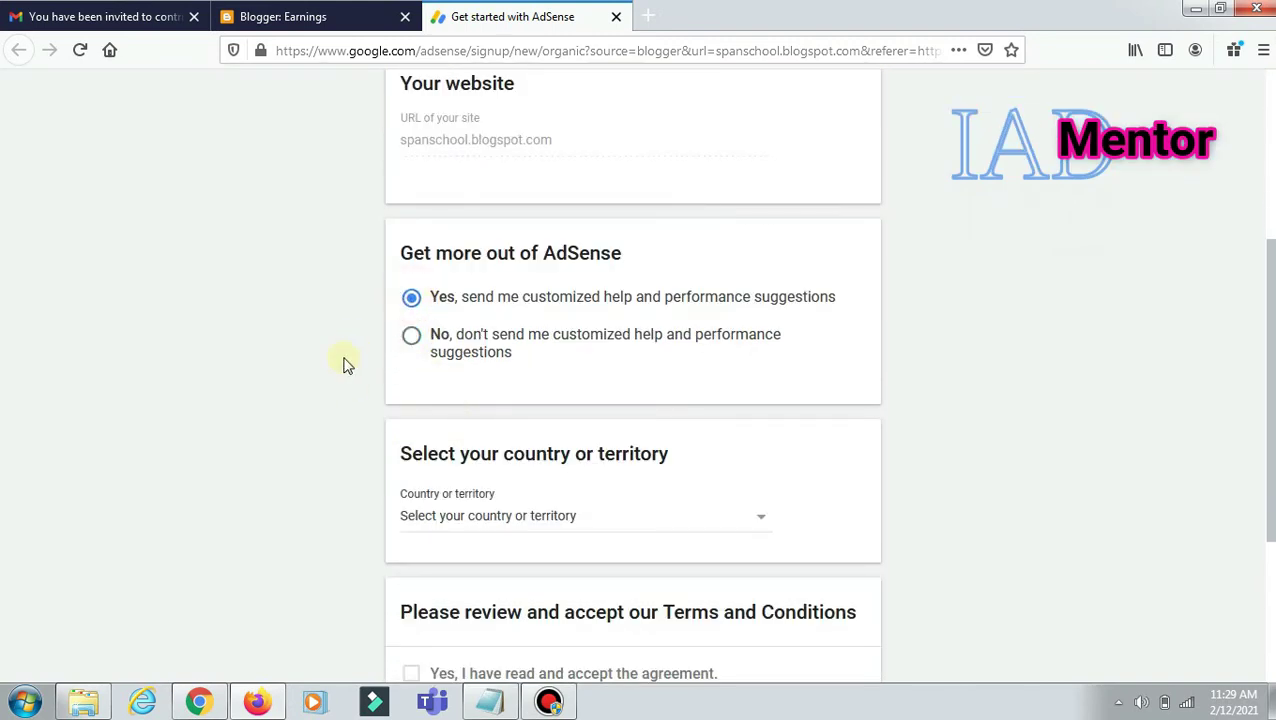
scroll(342, 366, "down", 4)
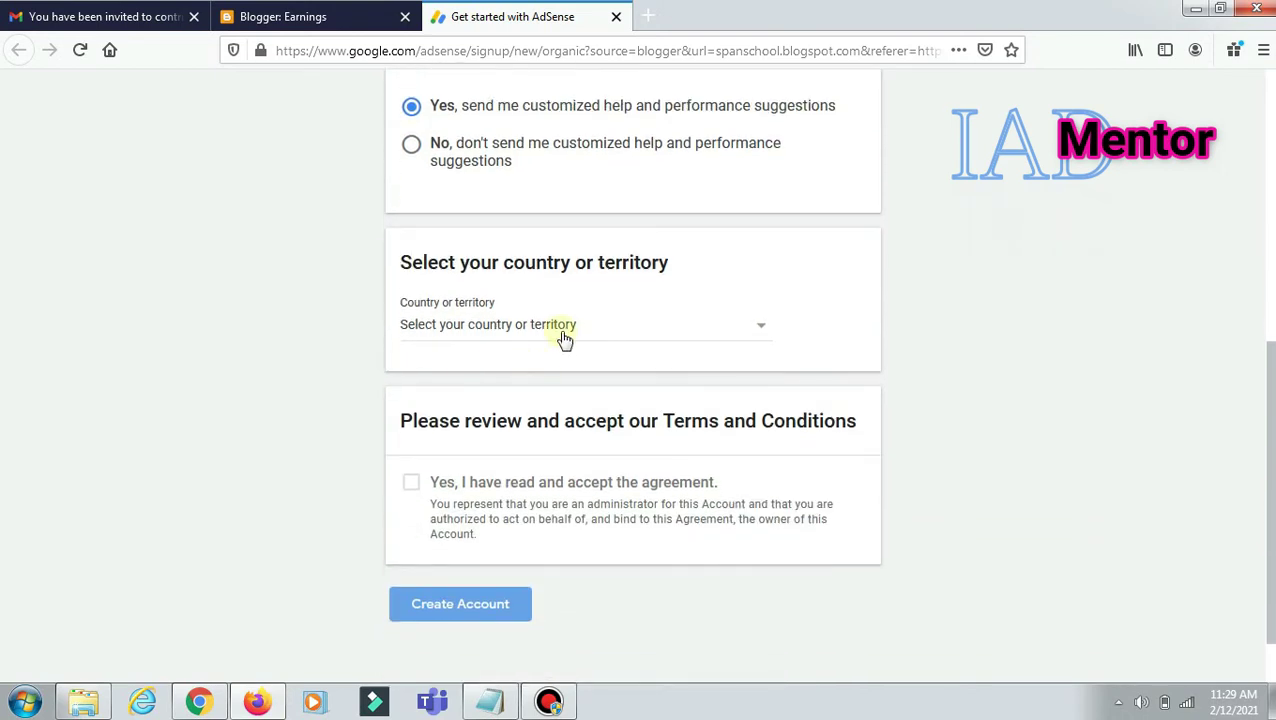
left_click(562, 335)
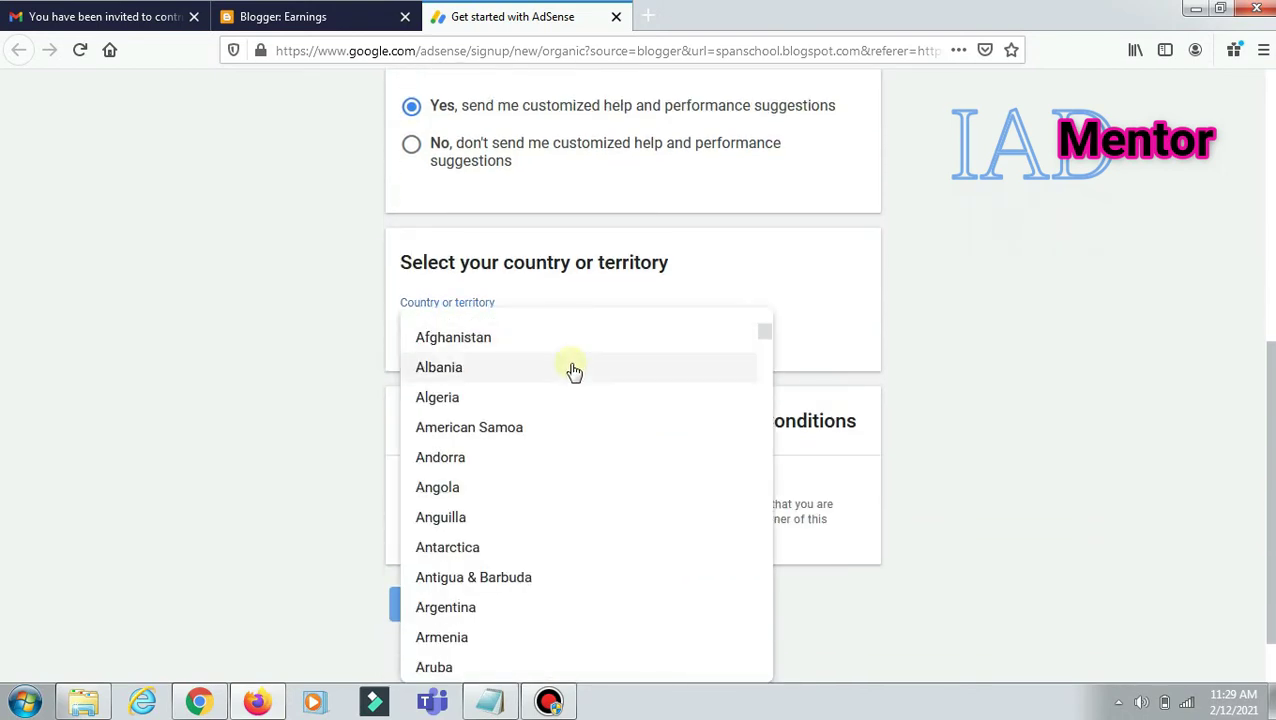
scroll(572, 370, "down", 20)
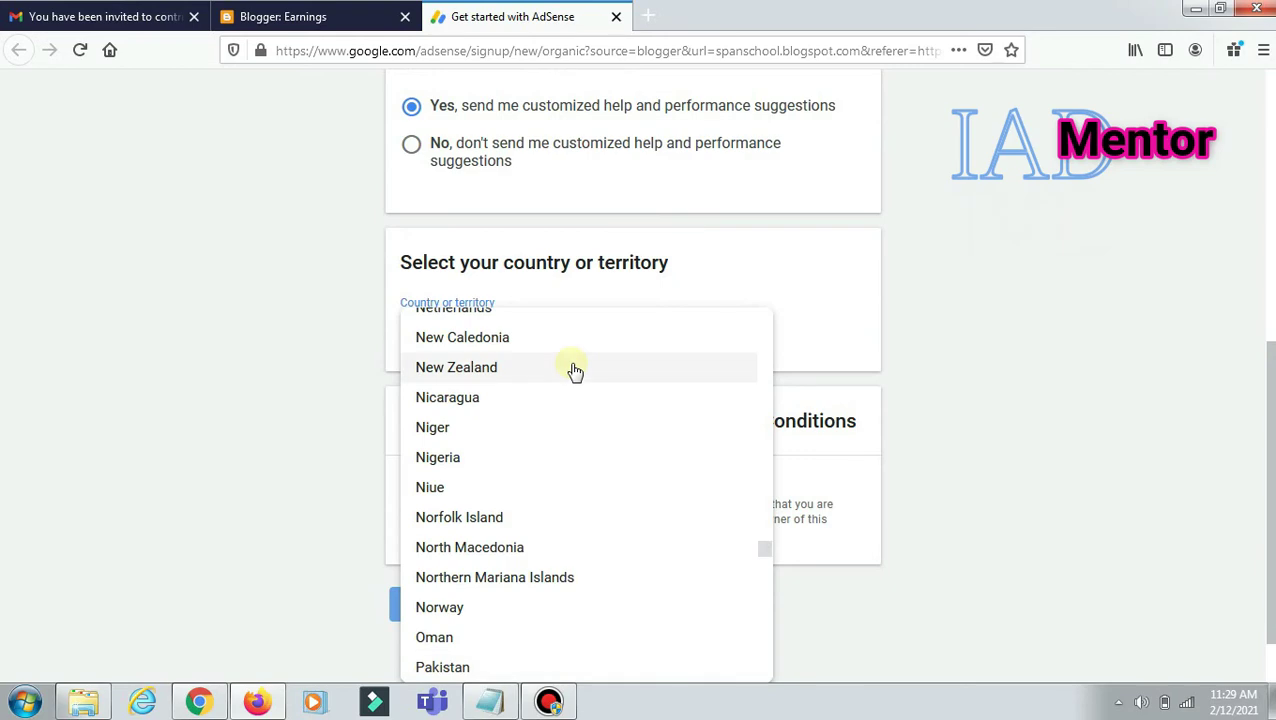
left_click(450, 668)
Step: Read through and accept the AdSense terms agreement, then create the account
scroll(955, 340, "down", 5)
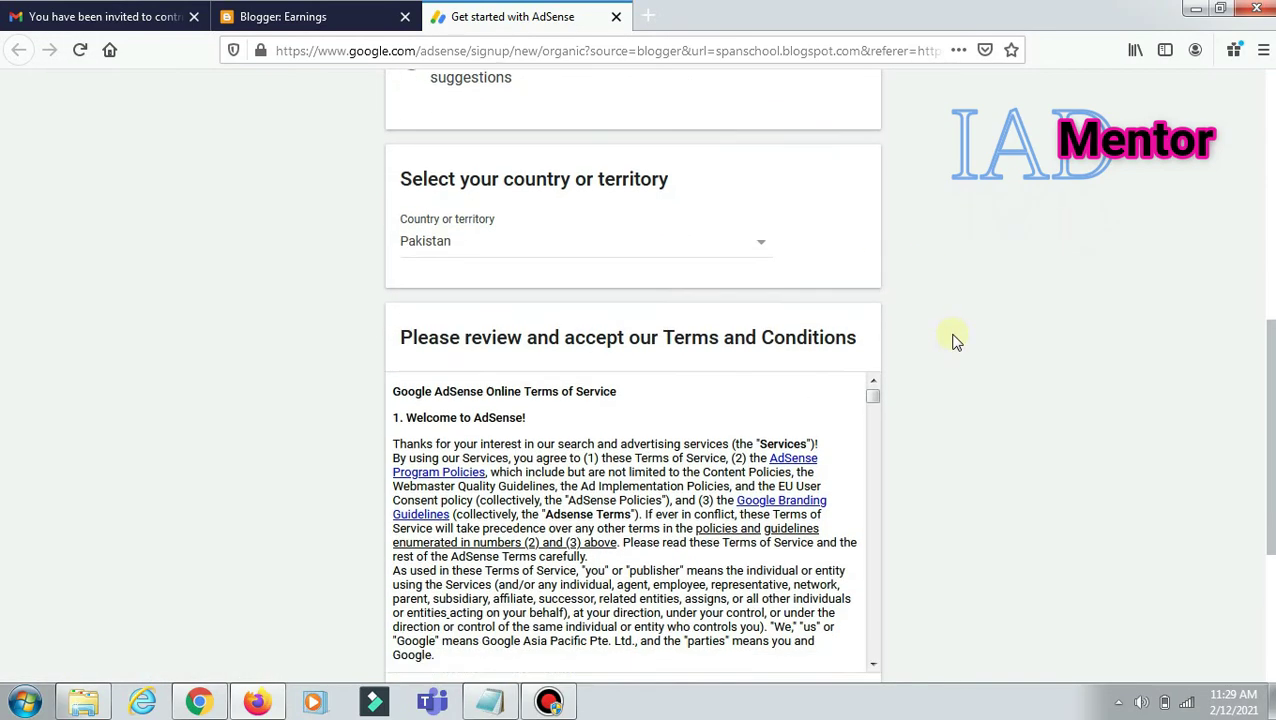
scroll(735, 297, "down", 8)
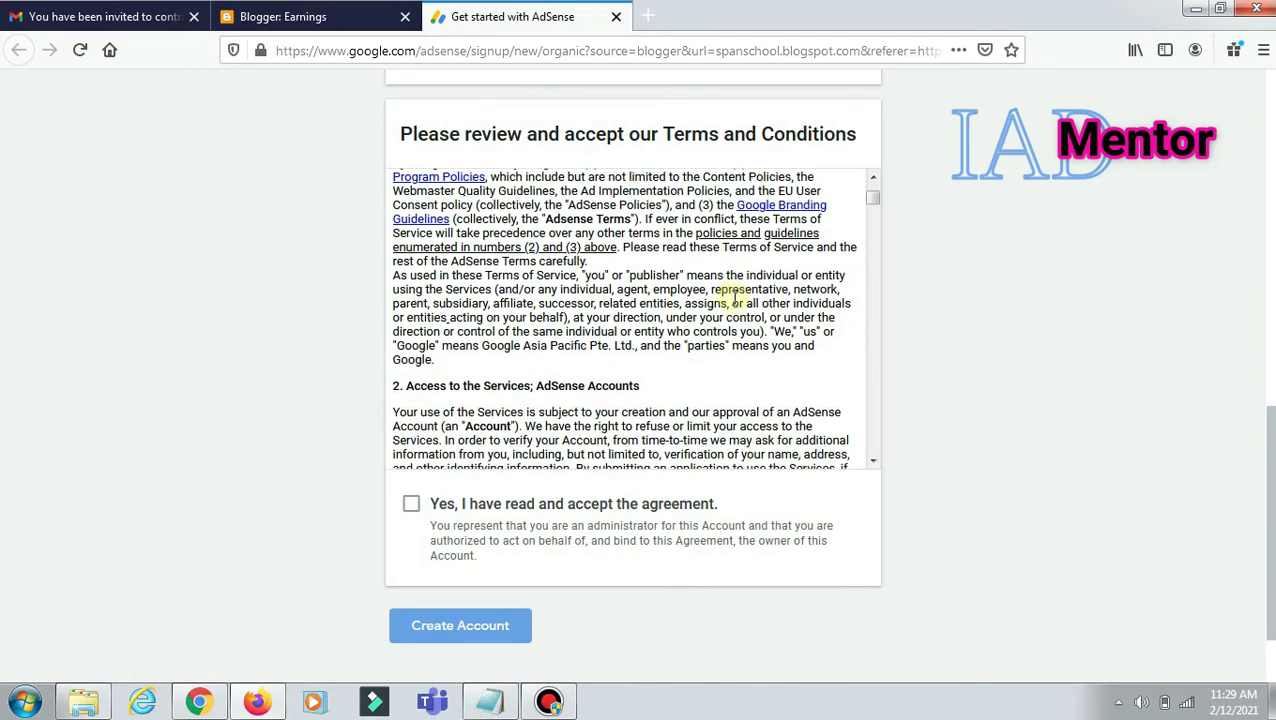
scroll(735, 297, "down", 10)
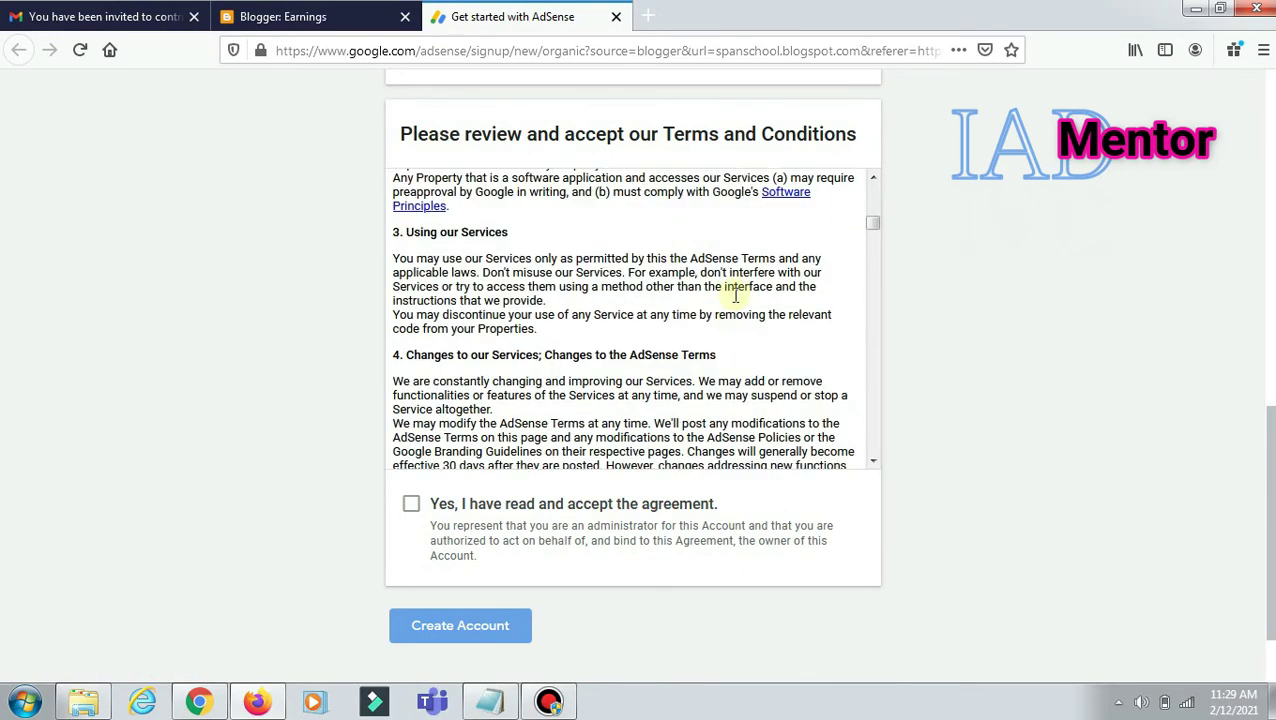
scroll(738, 294, "down", 10)
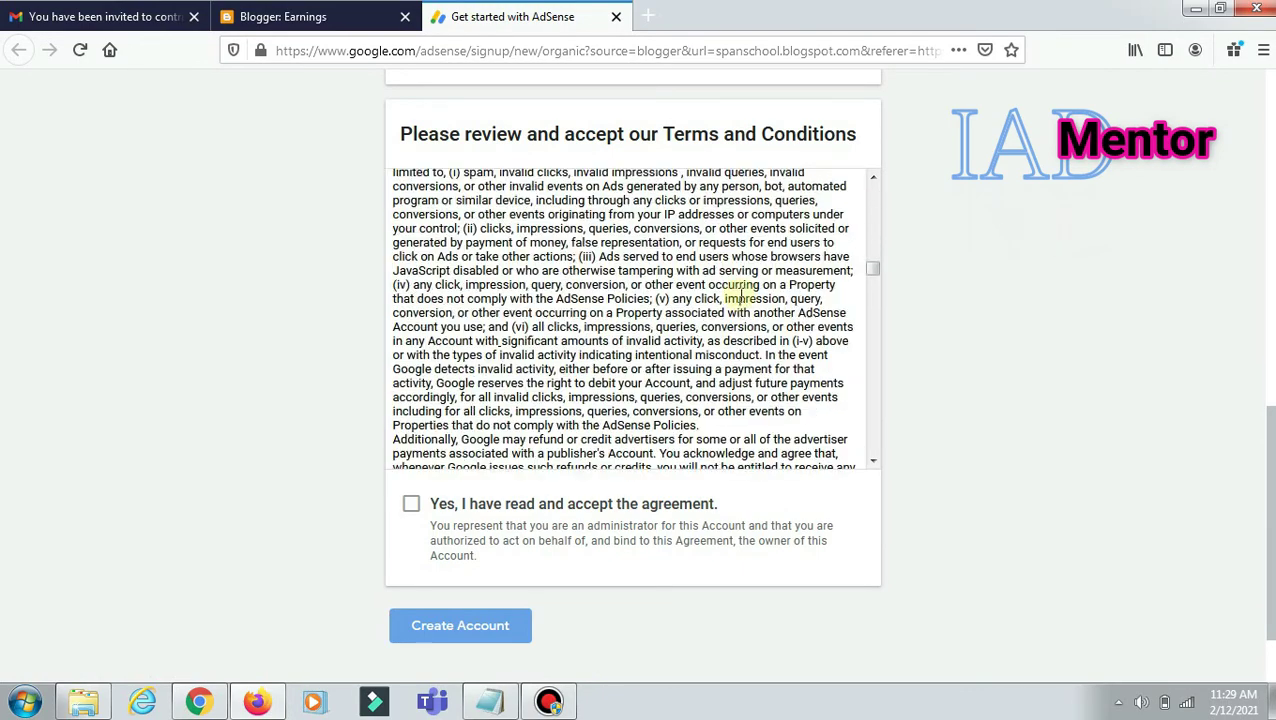
scroll(738, 295, "down", 10)
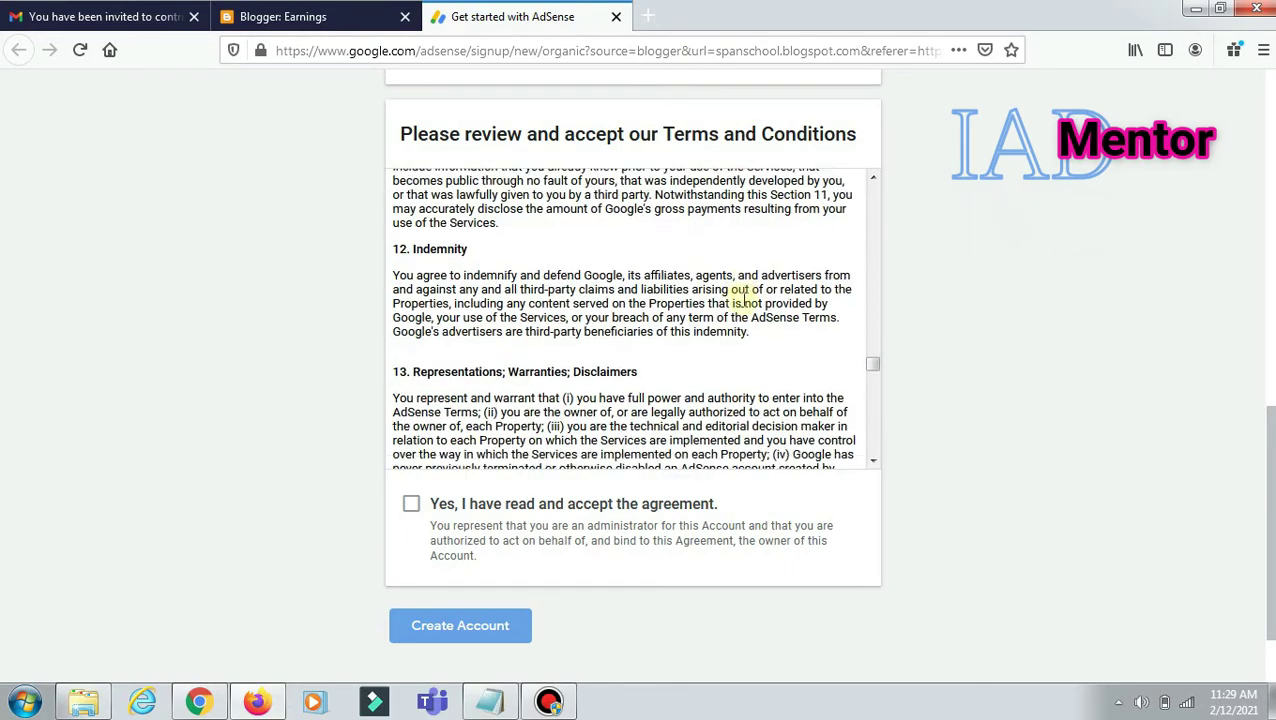
scroll(746, 297, "down", 1)
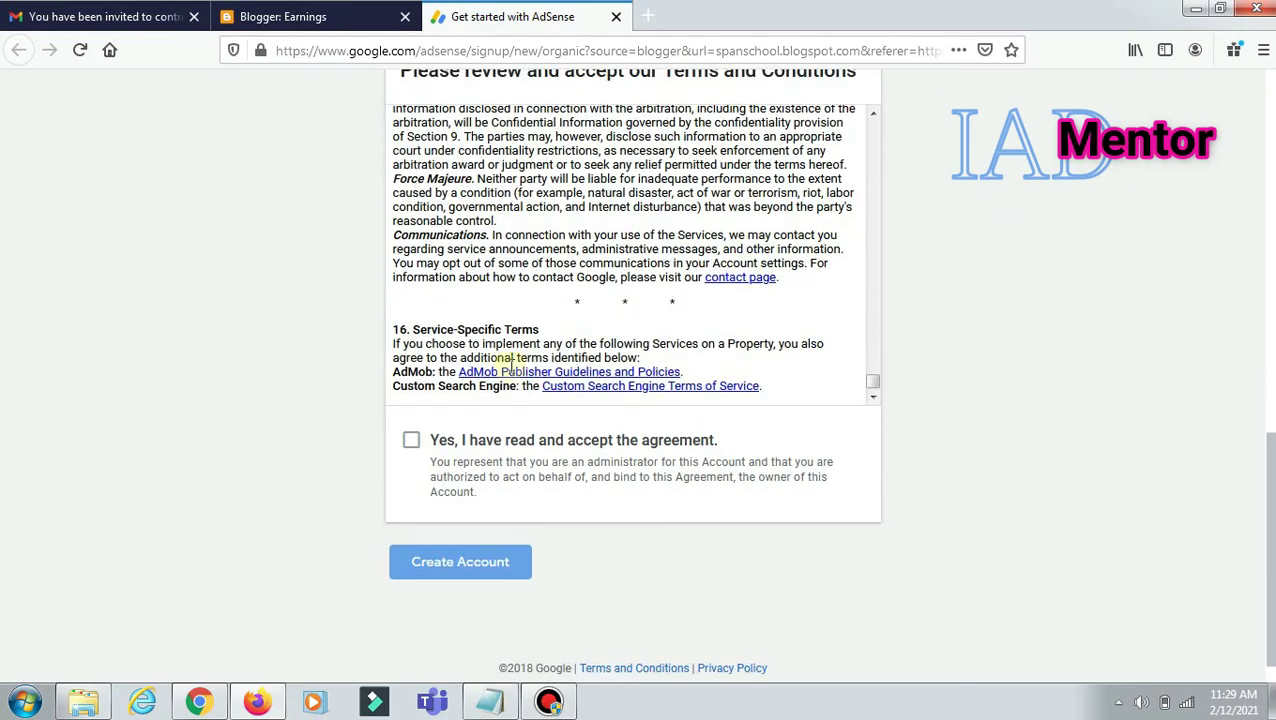
left_click(411, 442)
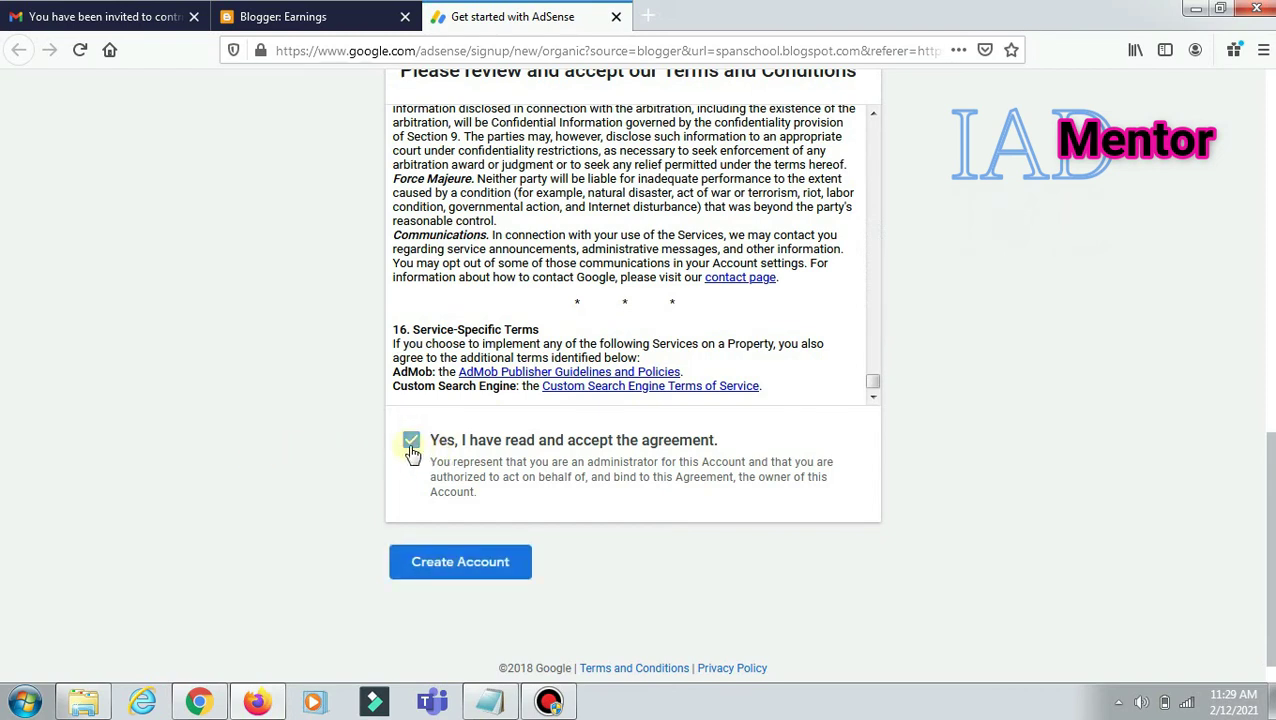
left_click(460, 568)
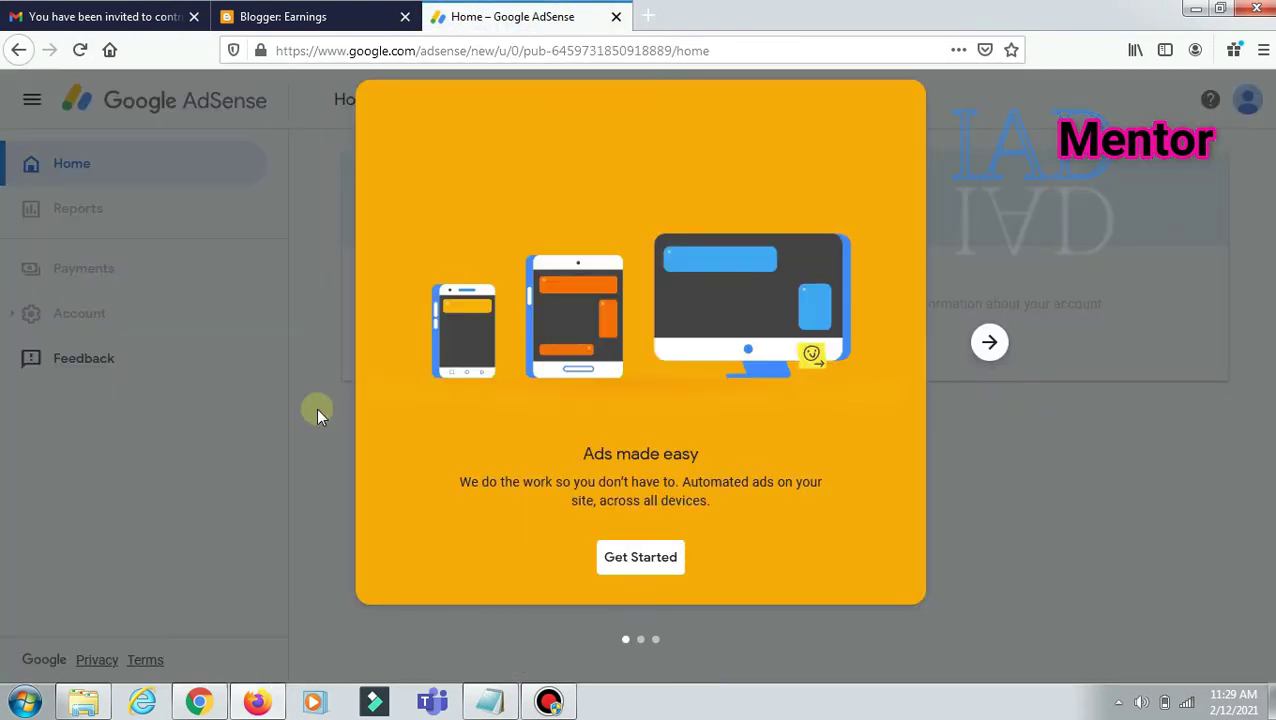
Step: Dismiss the AdSense welcome card and keep the payment account type as Individual
left_click(643, 568)
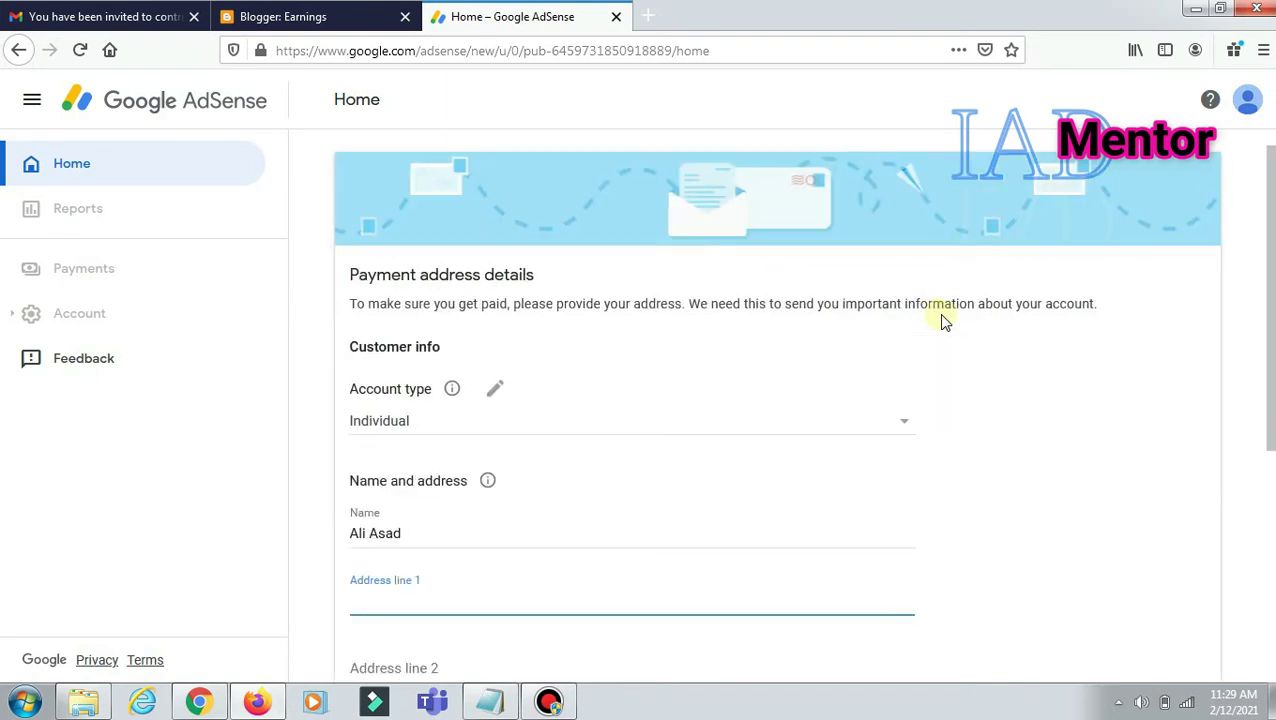
scroll(484, 427, "down", 2)
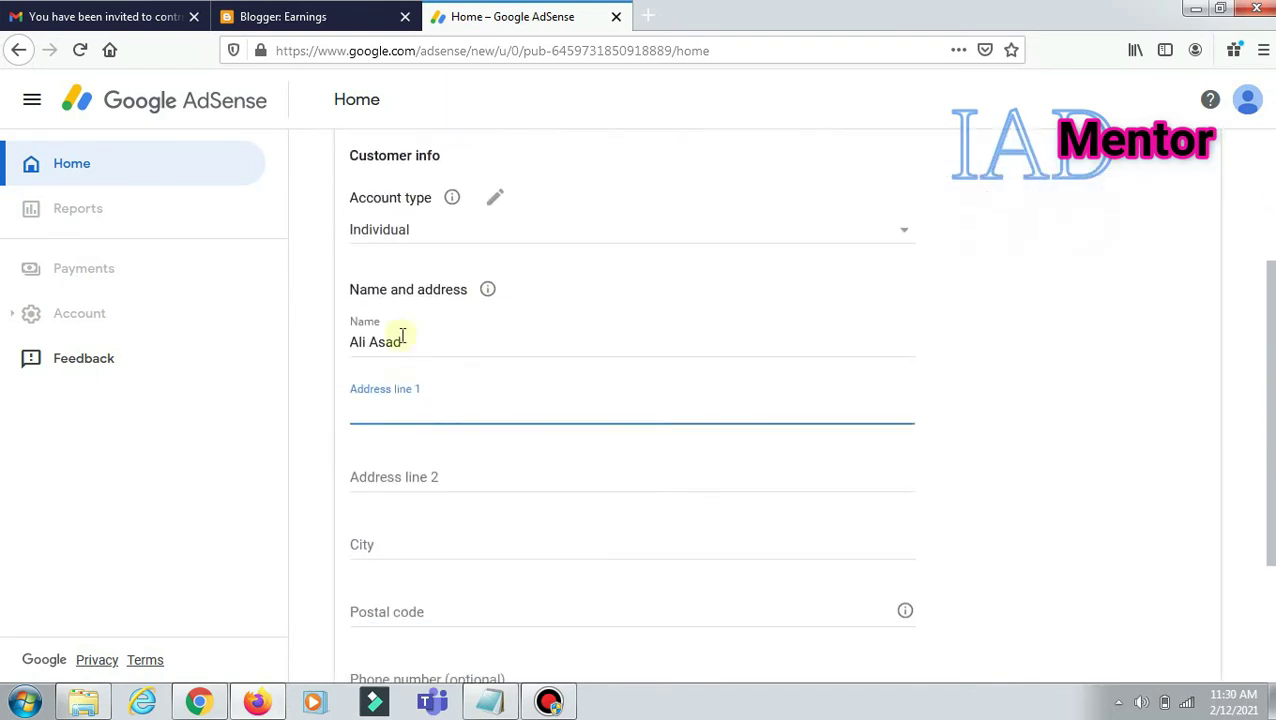
scroll(421, 437, "down", 2)
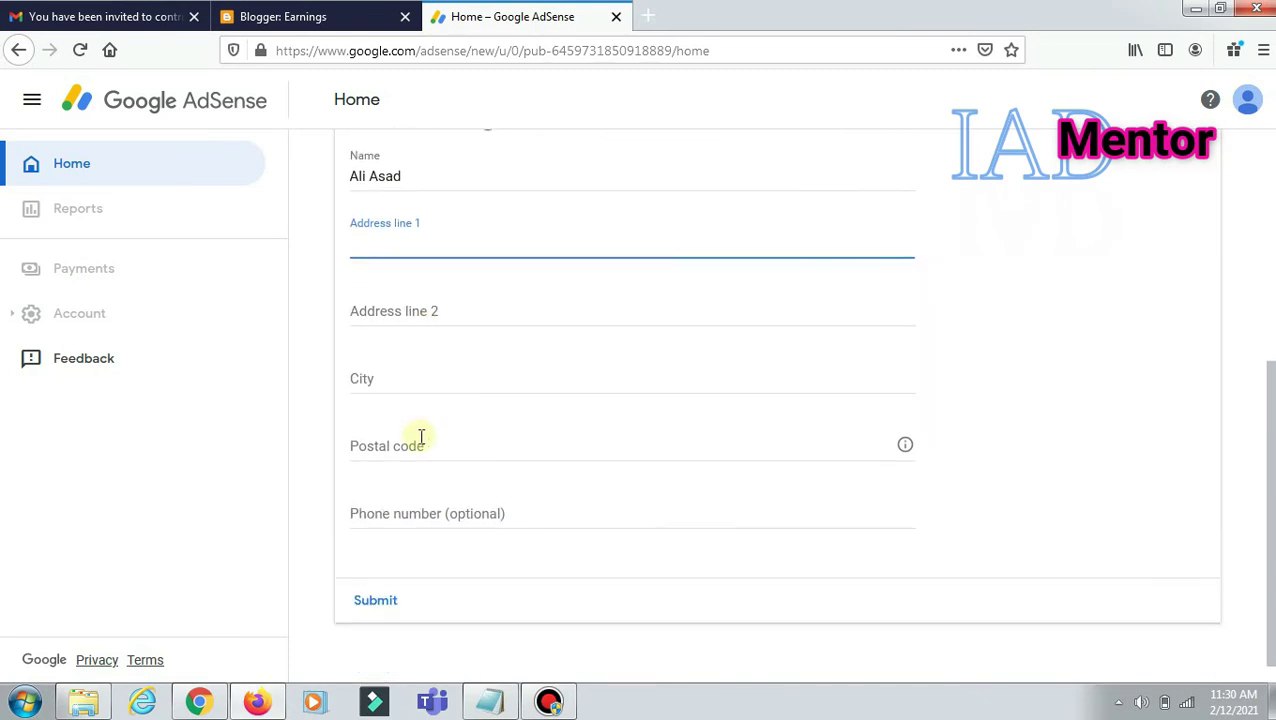
scroll(421, 437, "up", 4)
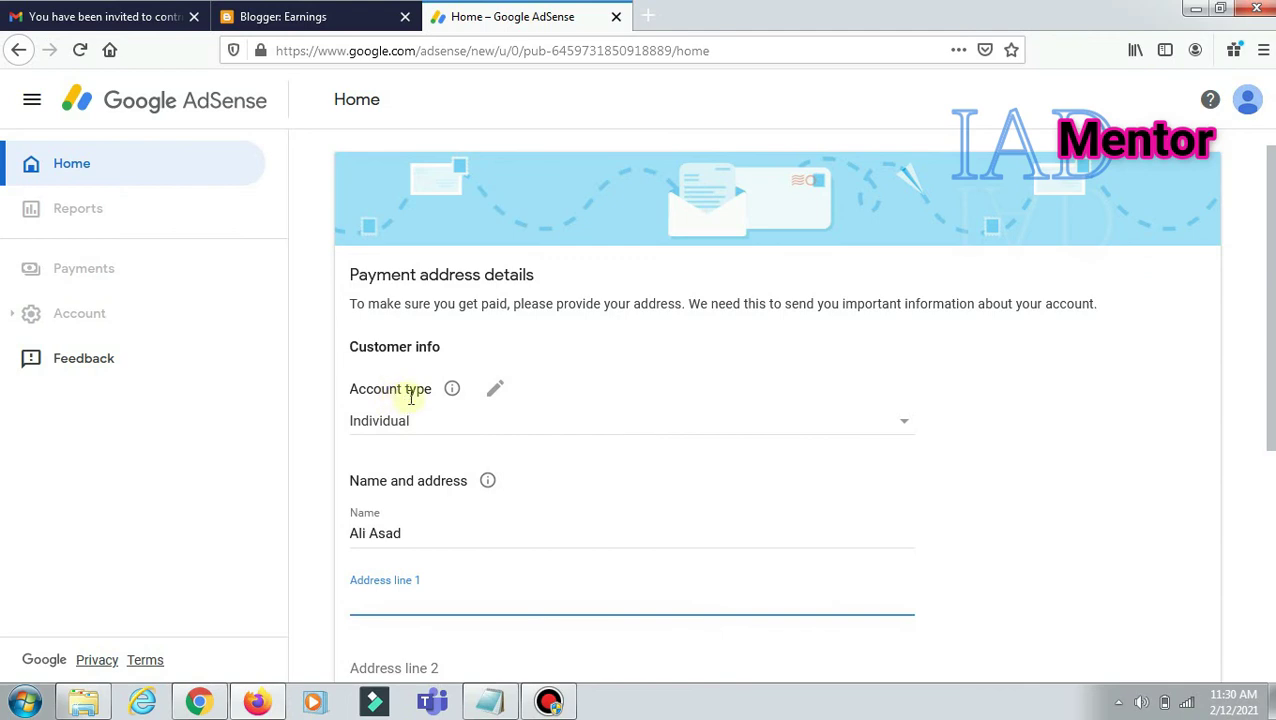
left_click(393, 428)
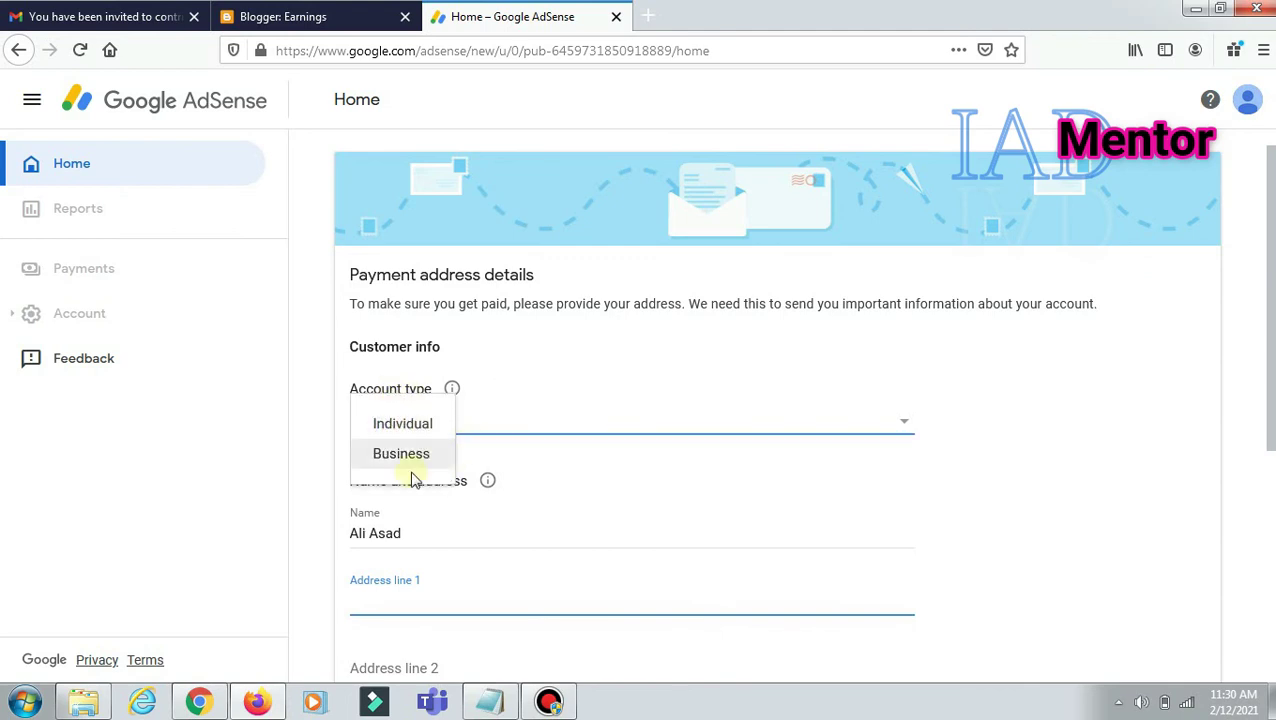
left_click(400, 424)
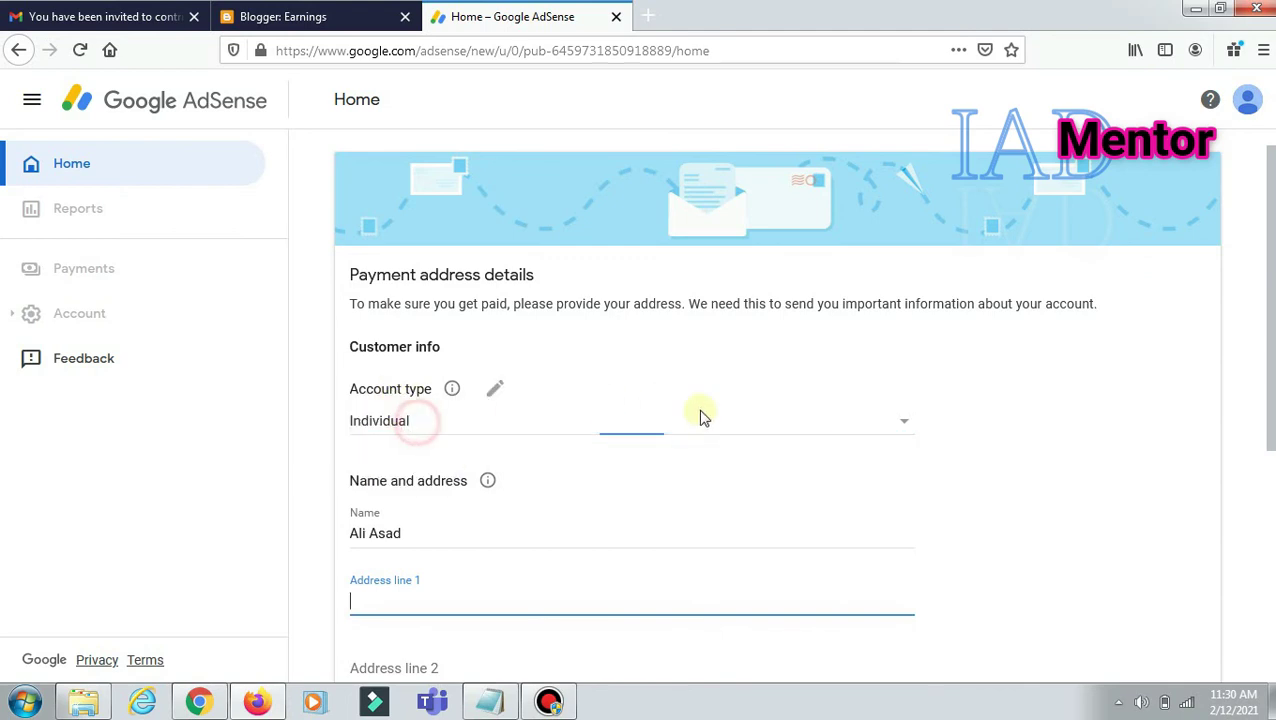
left_click(443, 540)
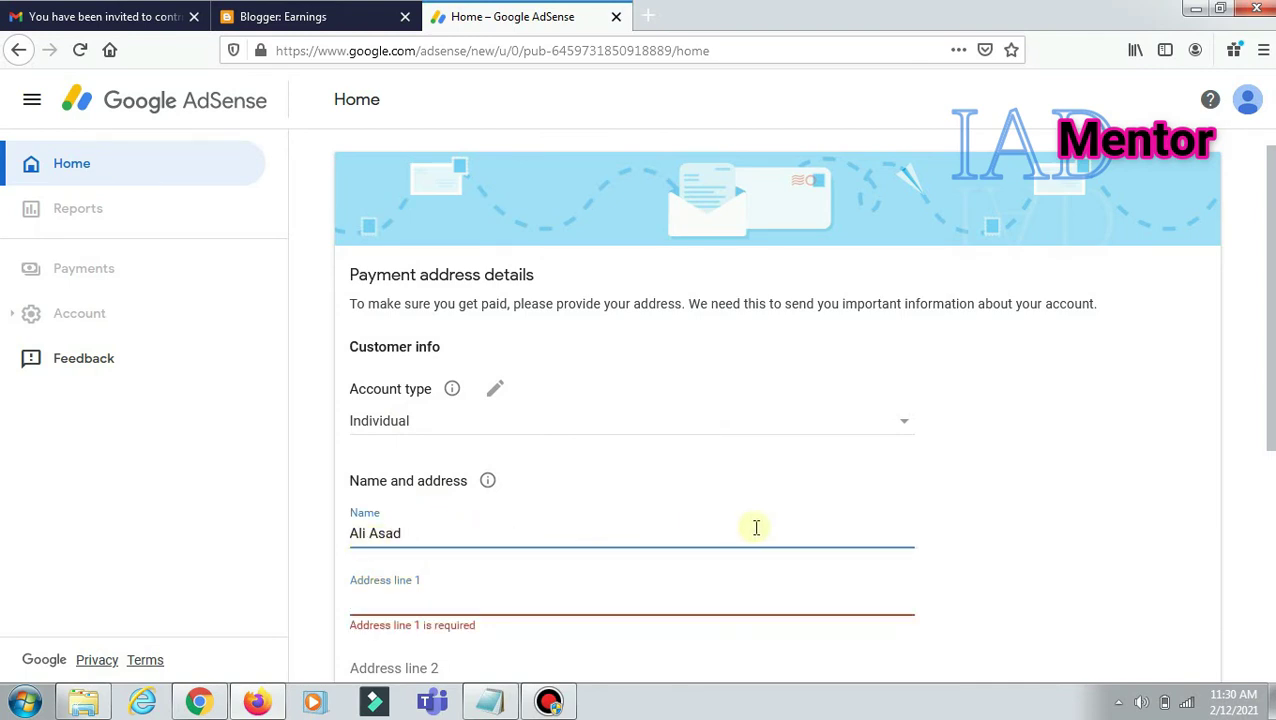
Step: Move on to the payee name and first address line of the payment address form
scroll(763, 527, "down", 2)
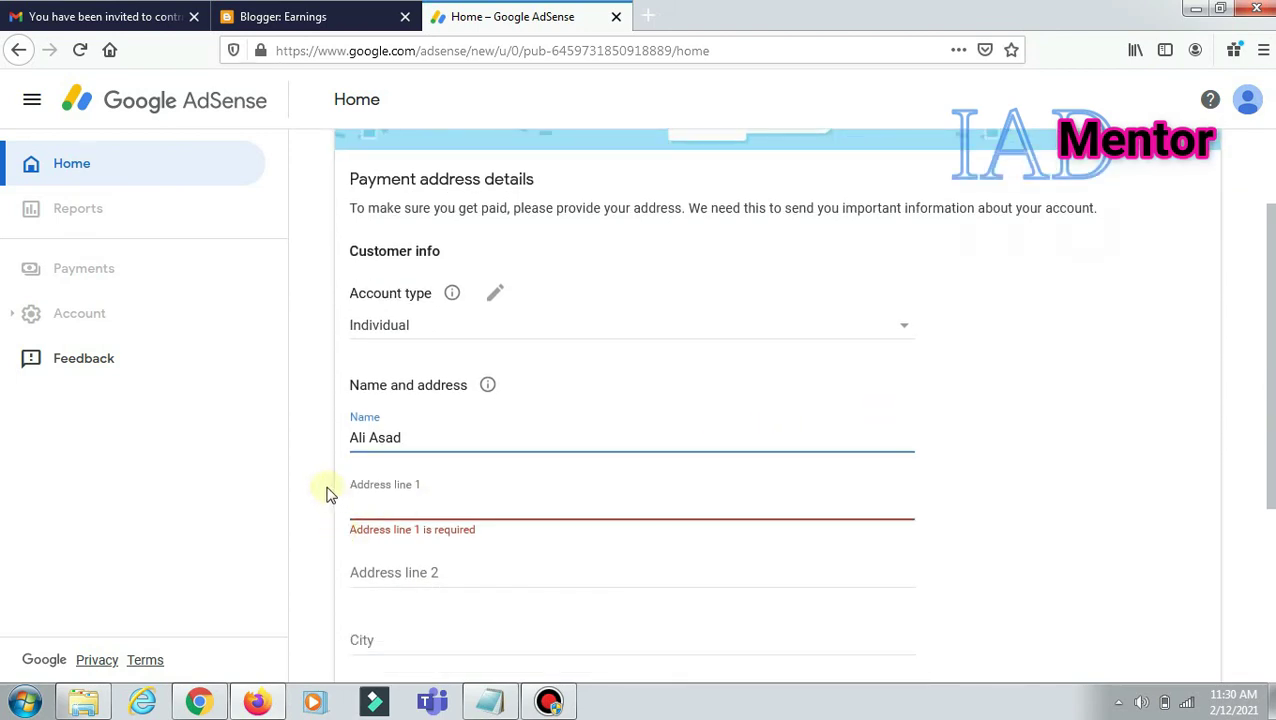
left_click(359, 501)
scroll(451, 477, "down", 2)
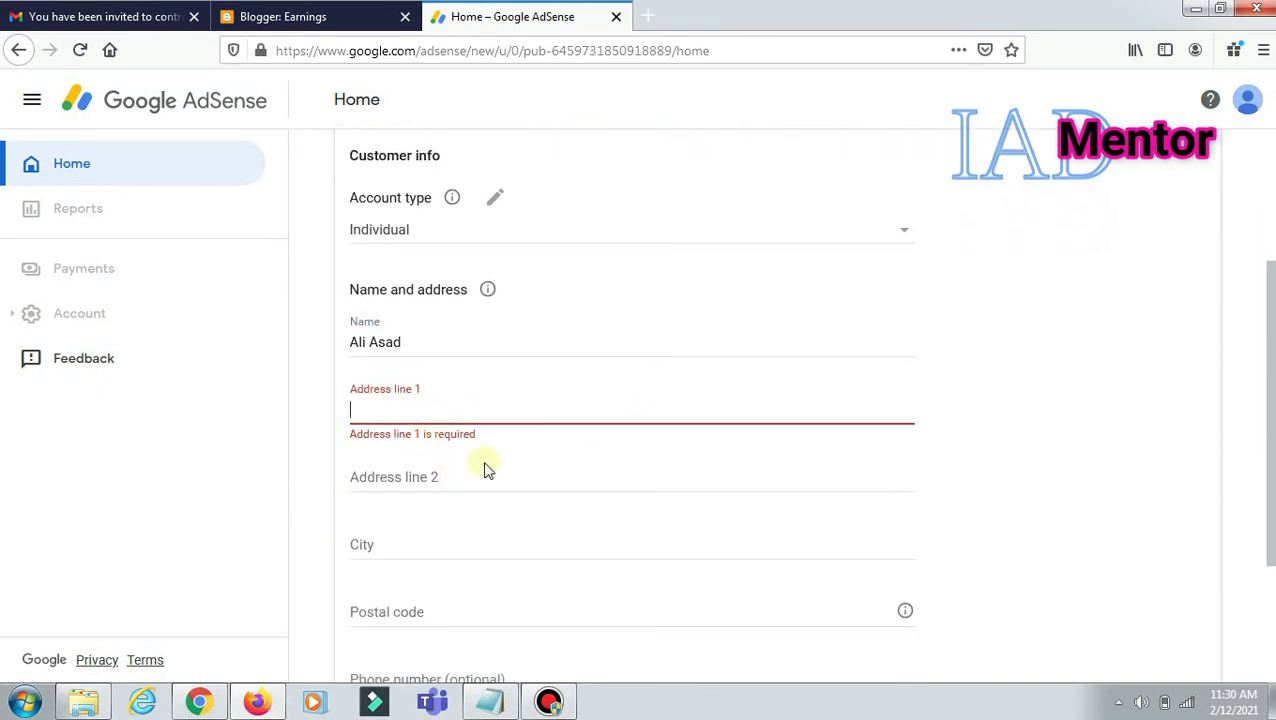
left_click(318, 450)
left_click(407, 410)
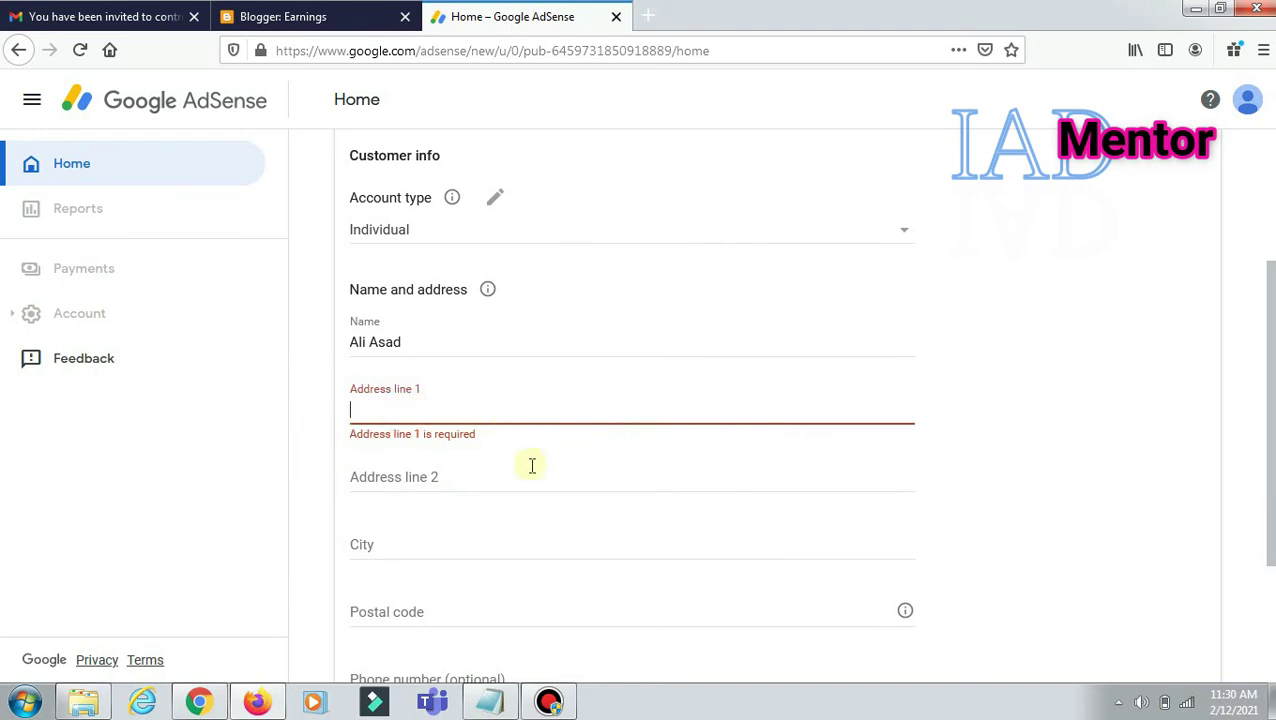
scroll(524, 489, "down", 2)
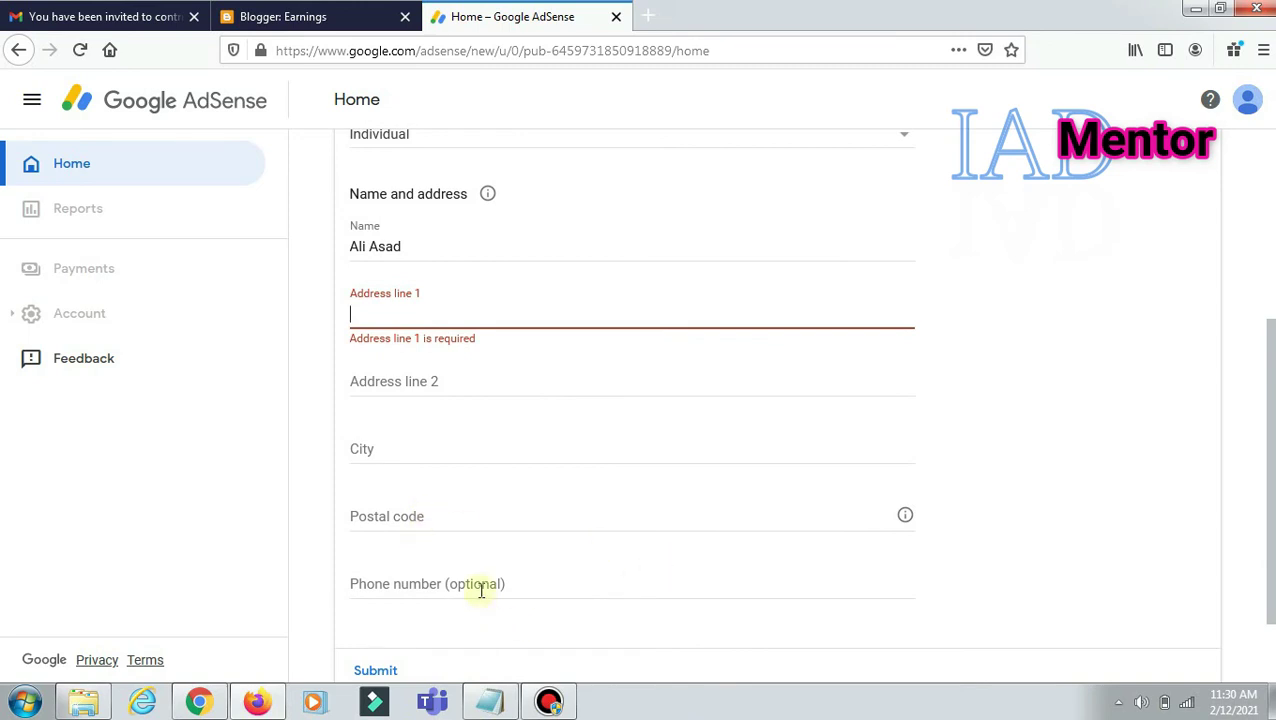
scroll(490, 580, "down", 2)
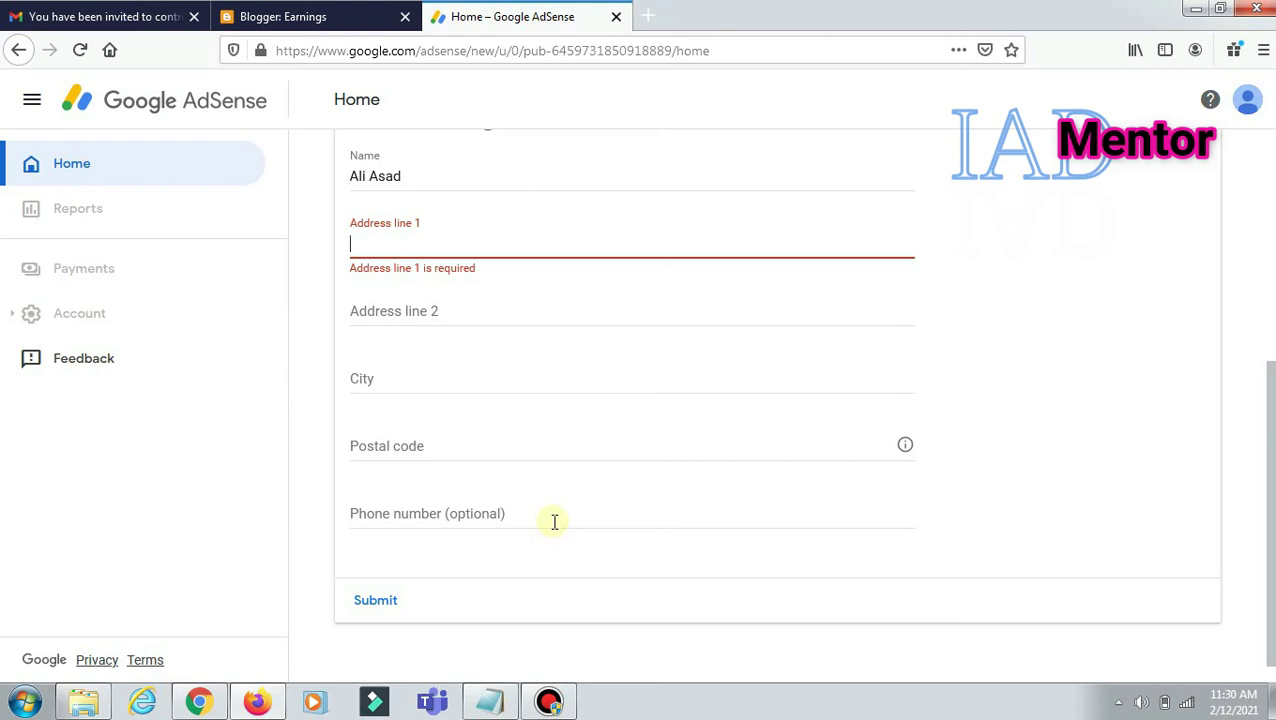
scroll(554, 521, "up", 3)
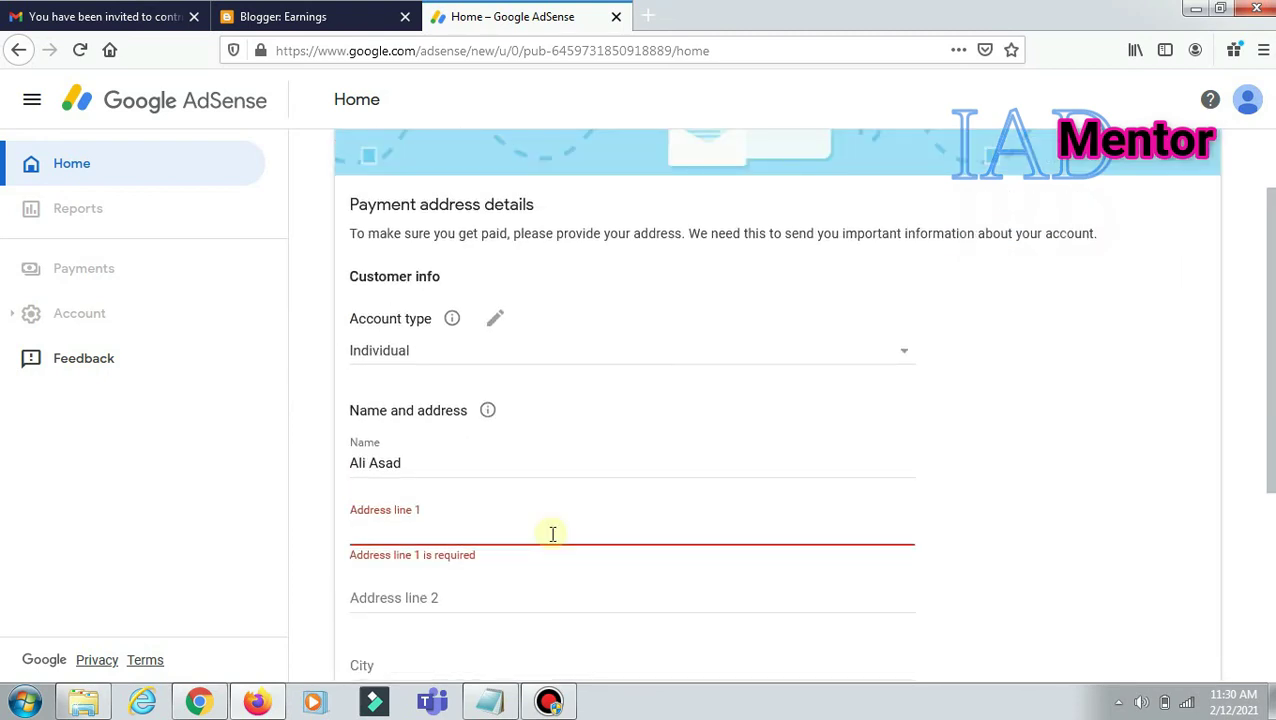
scroll(552, 534, "down", 2)
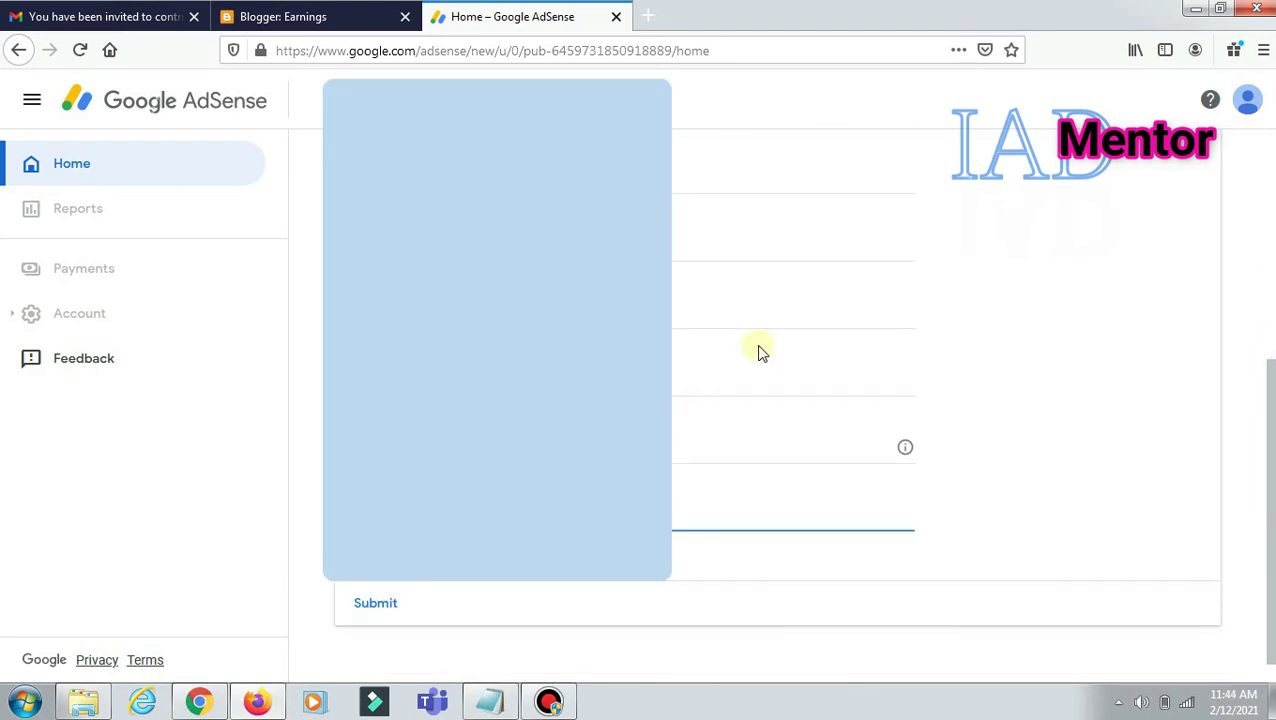
Step: Submit the payment address and choose Text message (SMS) for phone verification
scroll(758, 350, "up", 5)
scroll(720, 352, "down", 1)
scroll(683, 354, "down", 3)
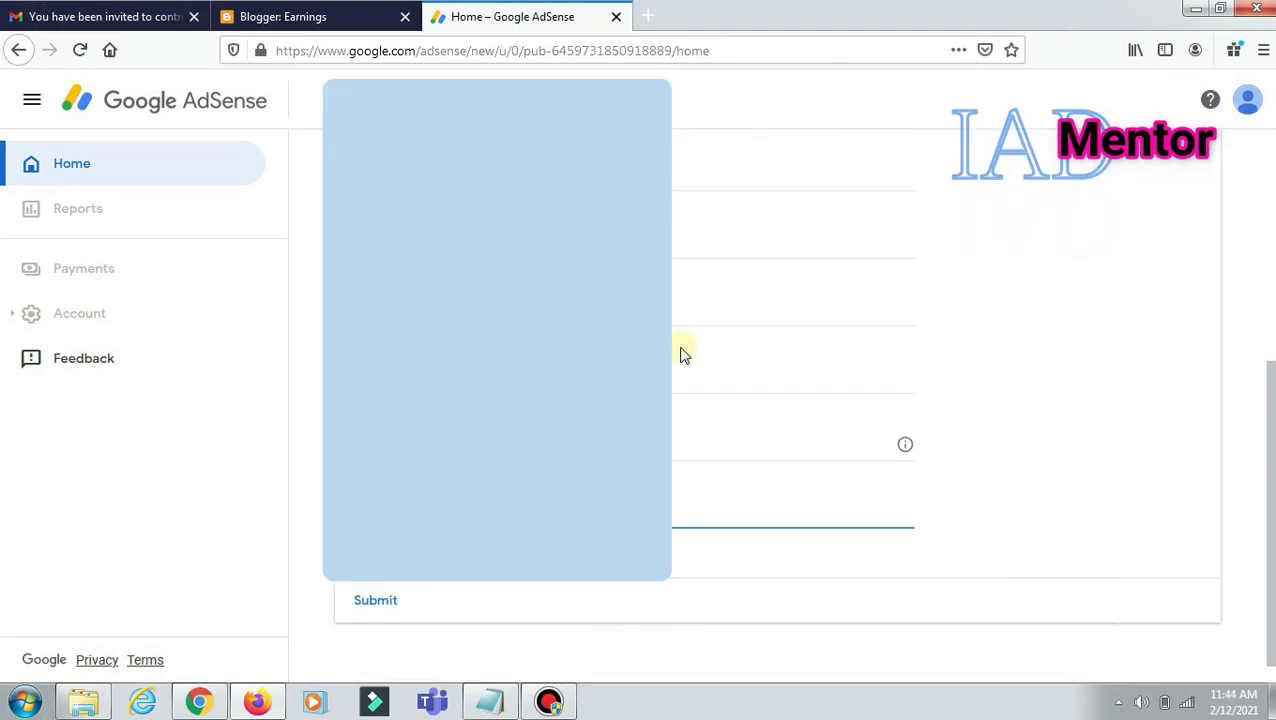
left_click(364, 603)
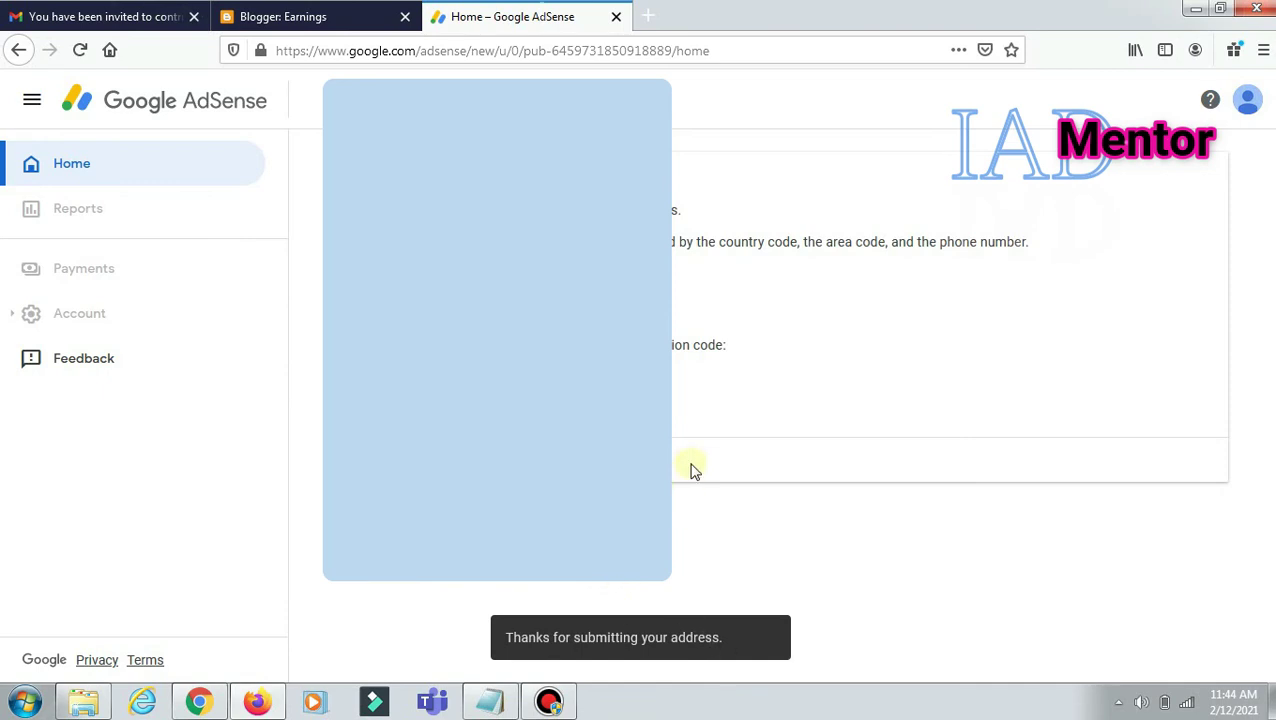
left_click(370, 373)
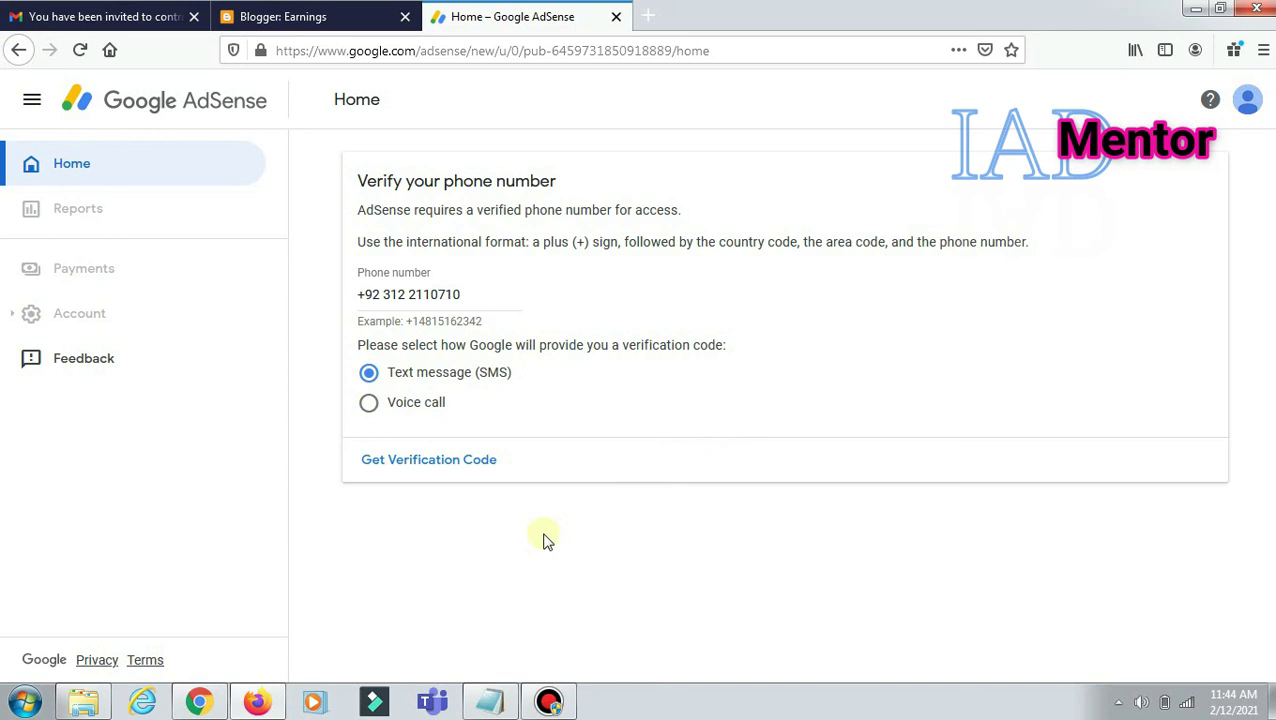
Step: Request the SMS verification code, paste the received code and submit it
left_click(399, 463)
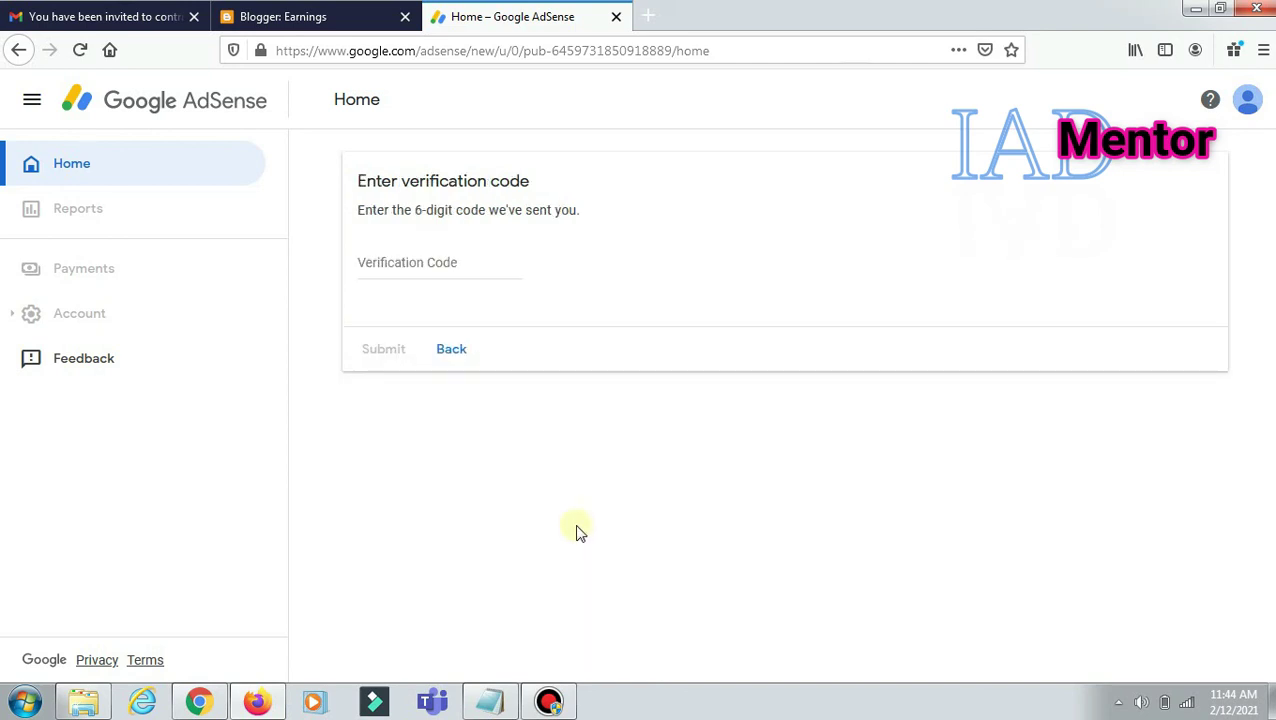
left_click(430, 266)
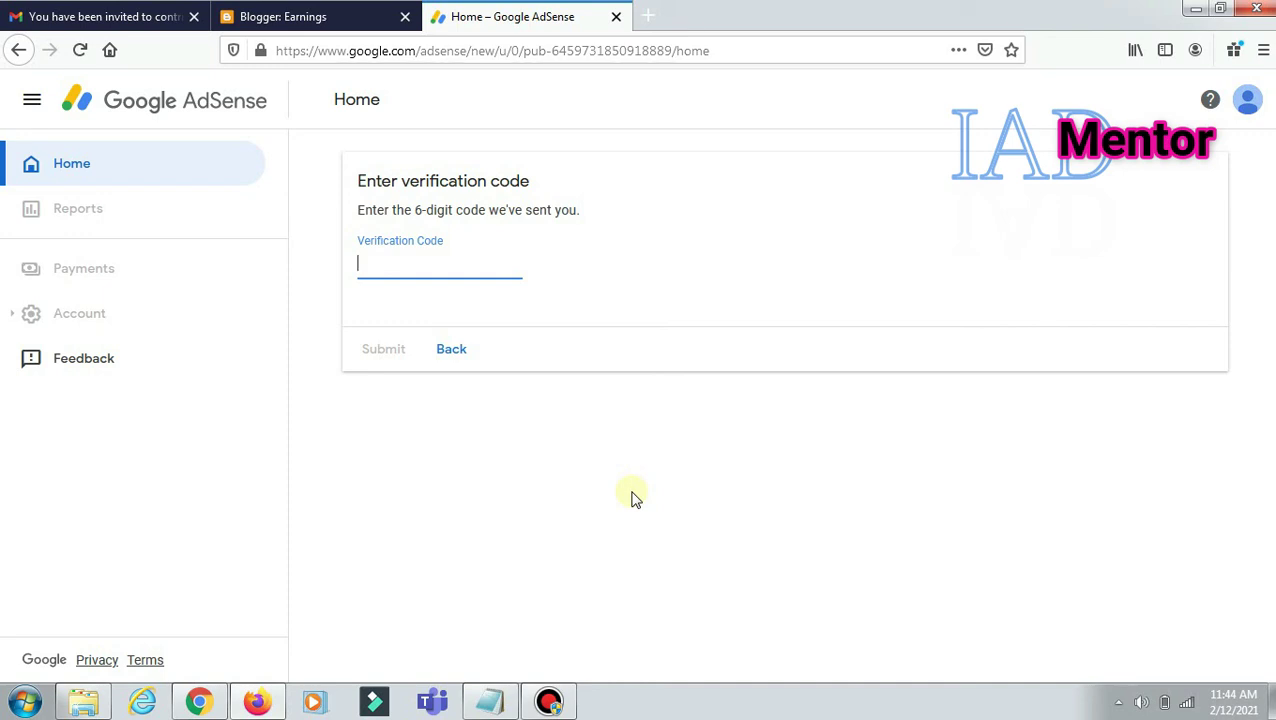
key("ctrl+v")
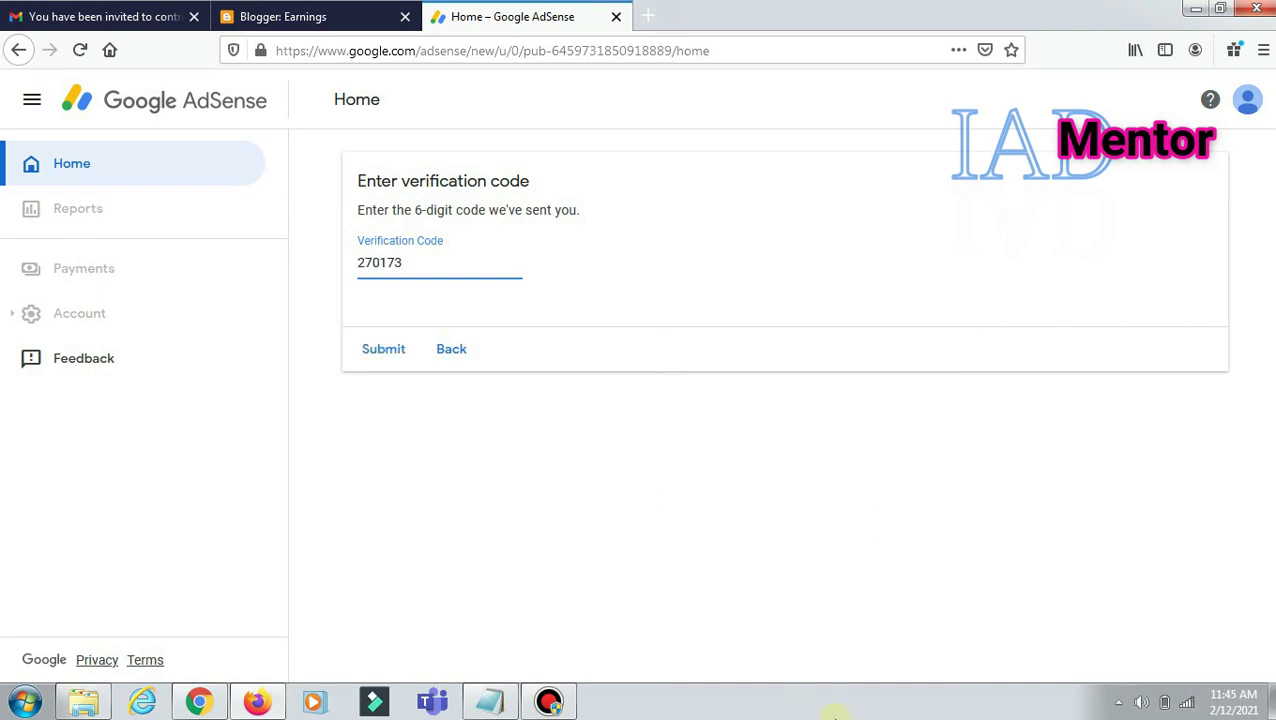
left_click(390, 350)
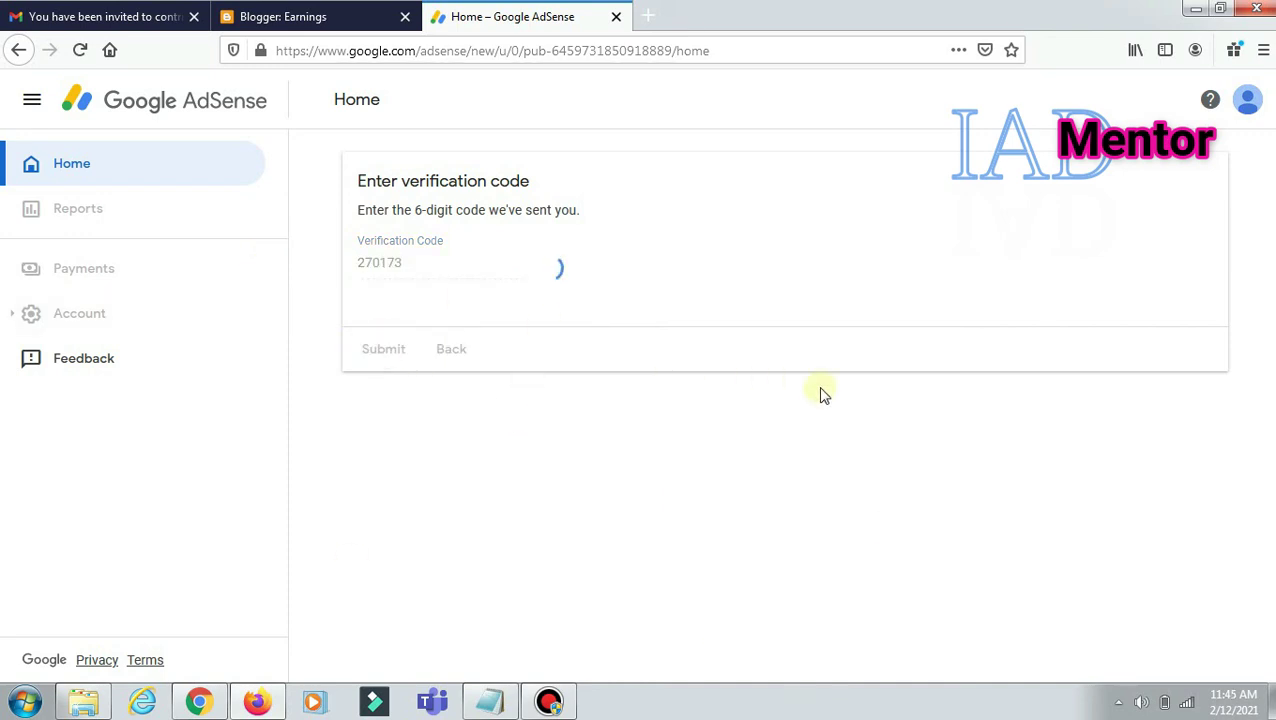